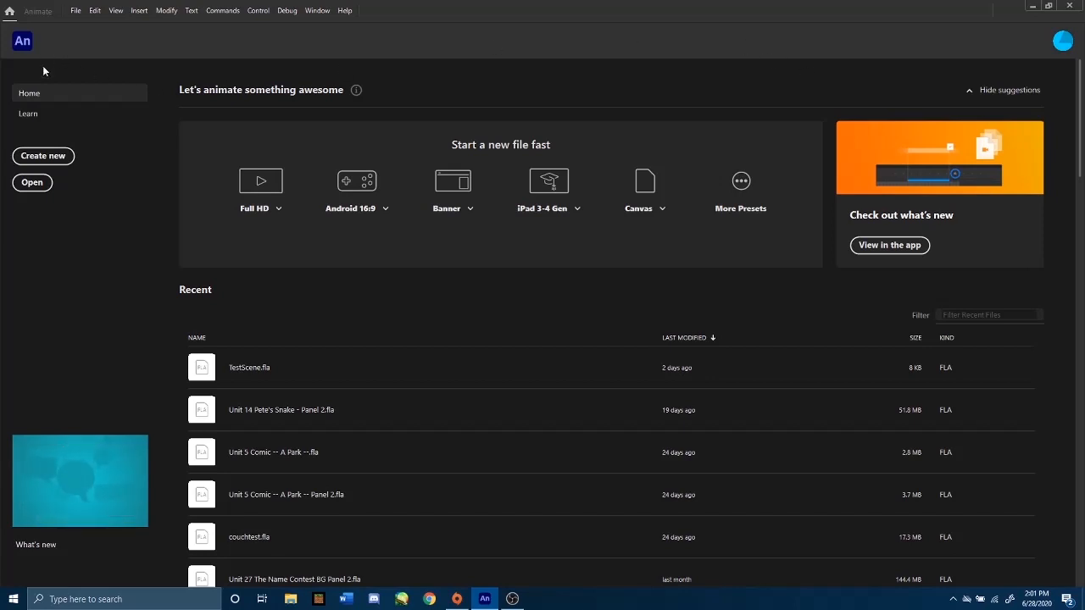
Create a new character animation document from the Standard 640 x 480 preset at 30 fps
click(57, 157)
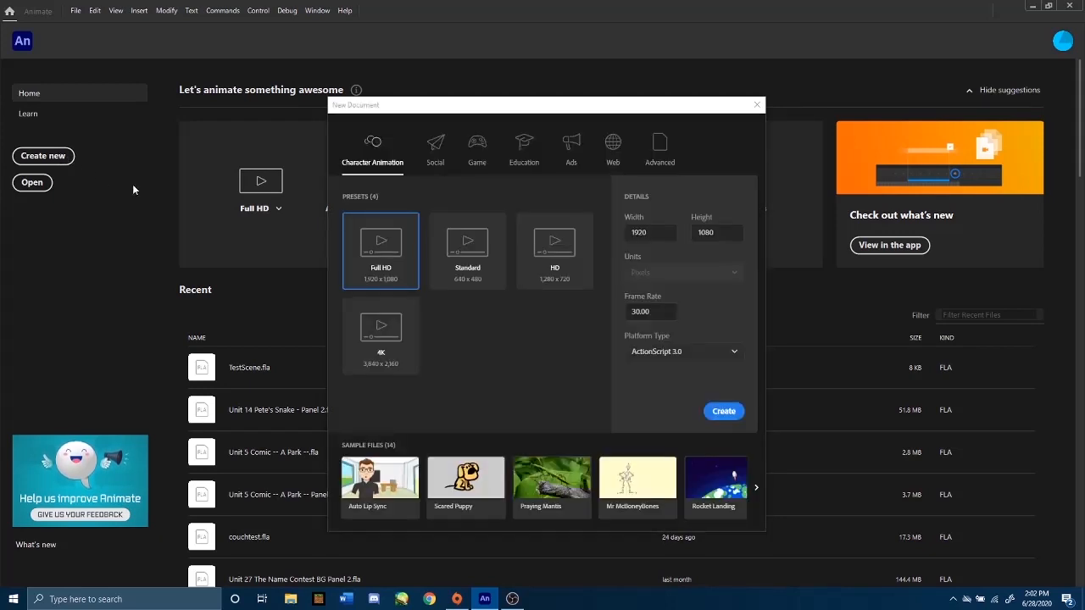
click(484, 269)
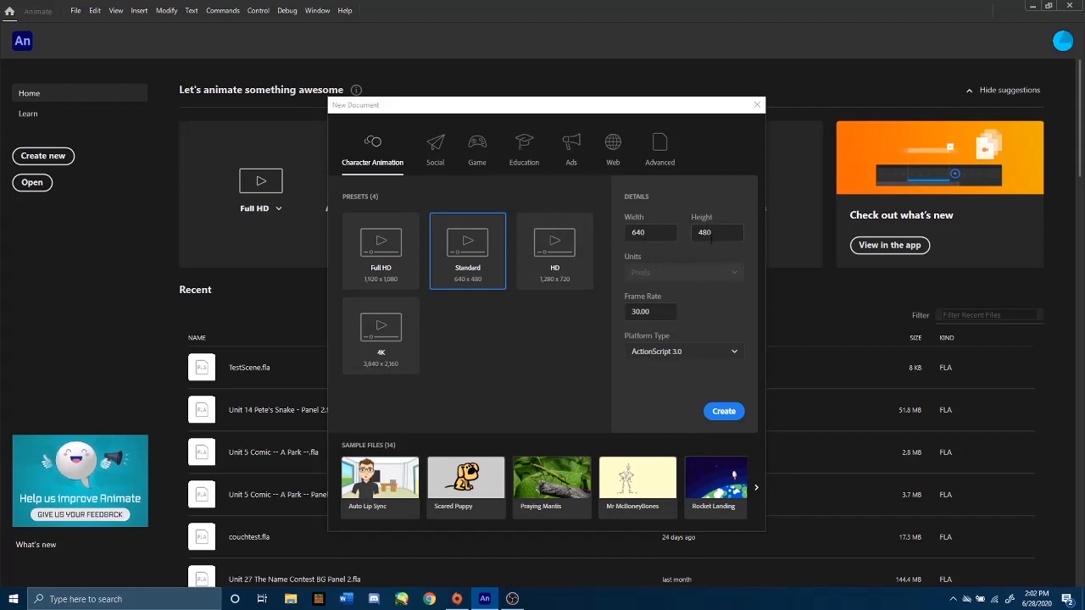
click(726, 413)
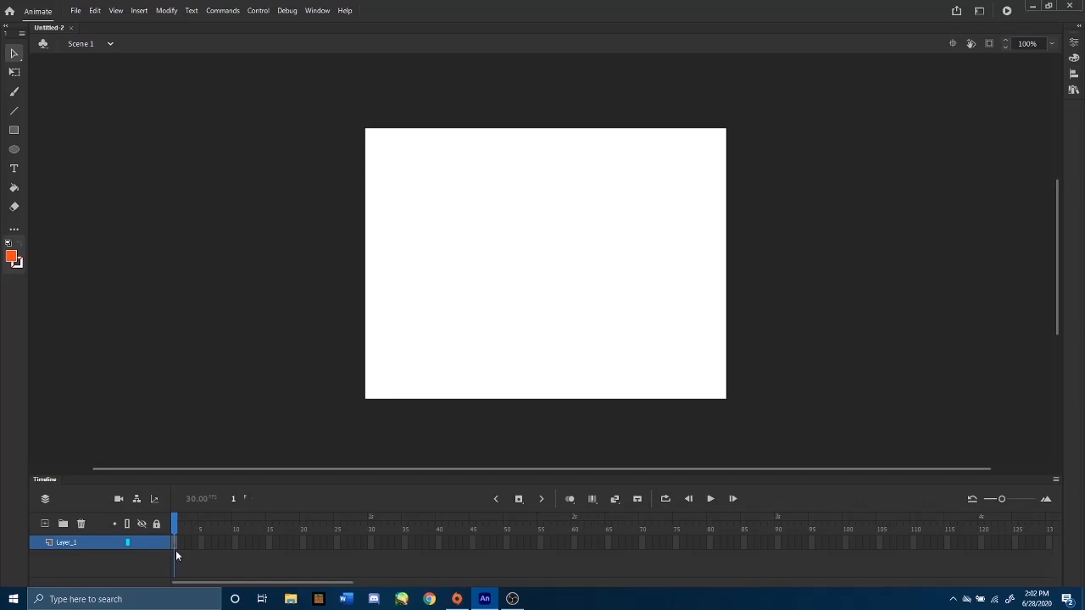
Draw a small teal-green filled circle without an outline at the top middle of the stage
click(18, 153)
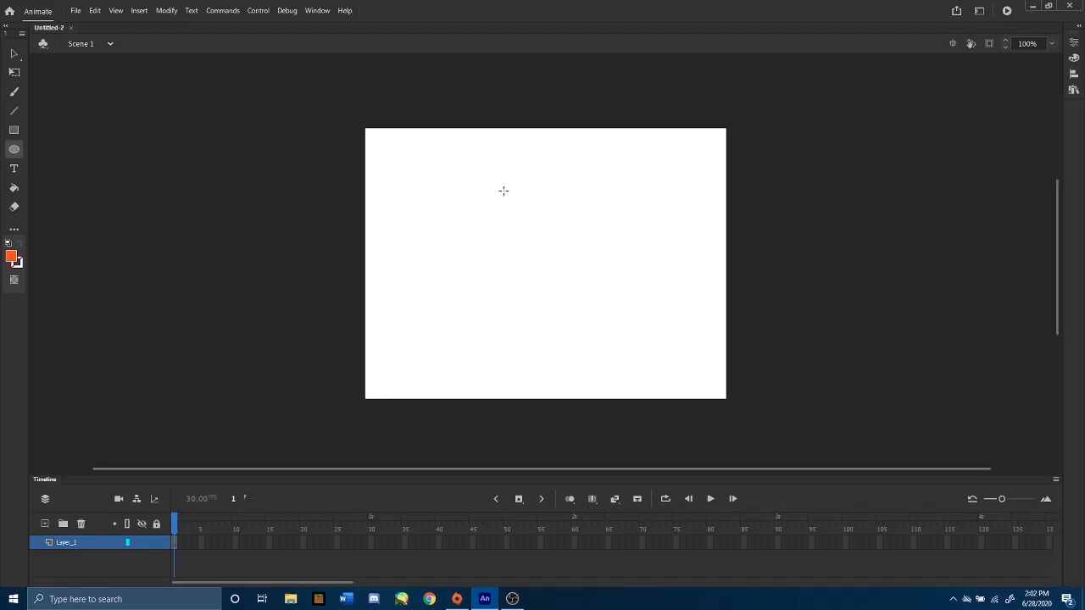
click(13, 258)
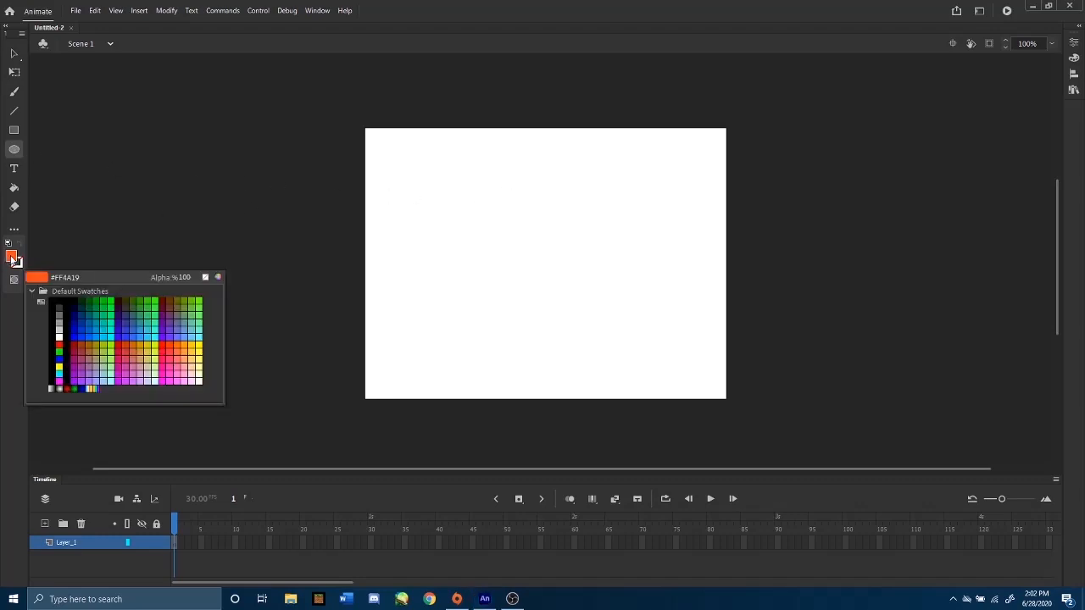
click(100, 310)
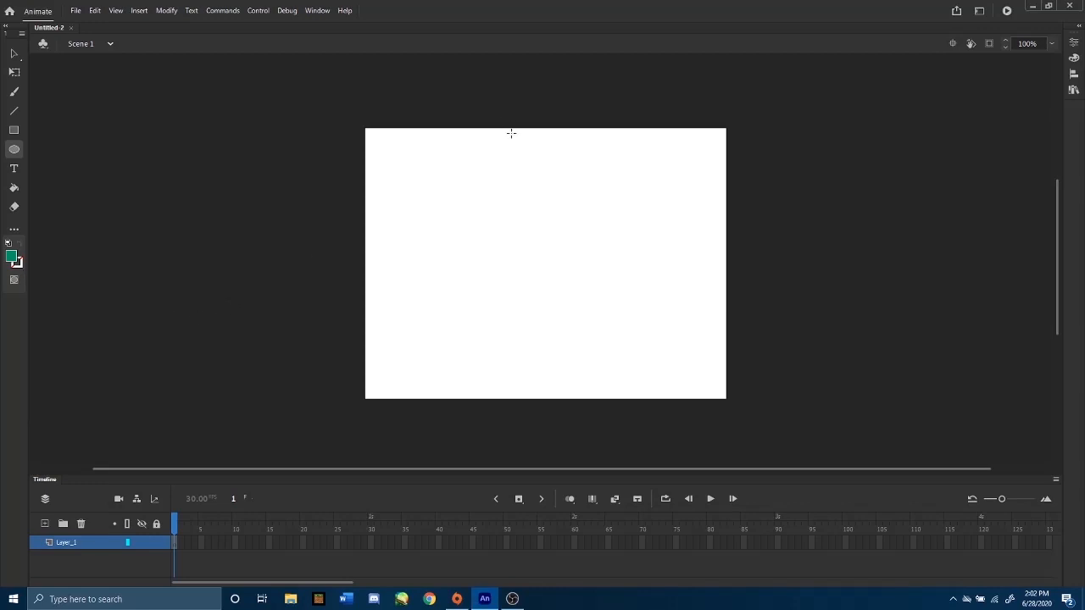
mouse_move(511, 133)
mouse_down()
mouse_move(564, 183)
mouse_move(543, 163)
mouse_move(512, 166)
mouse_move(534, 166)
mouse_up()
Select the circle and align it to the horizontal center
click(13, 55)
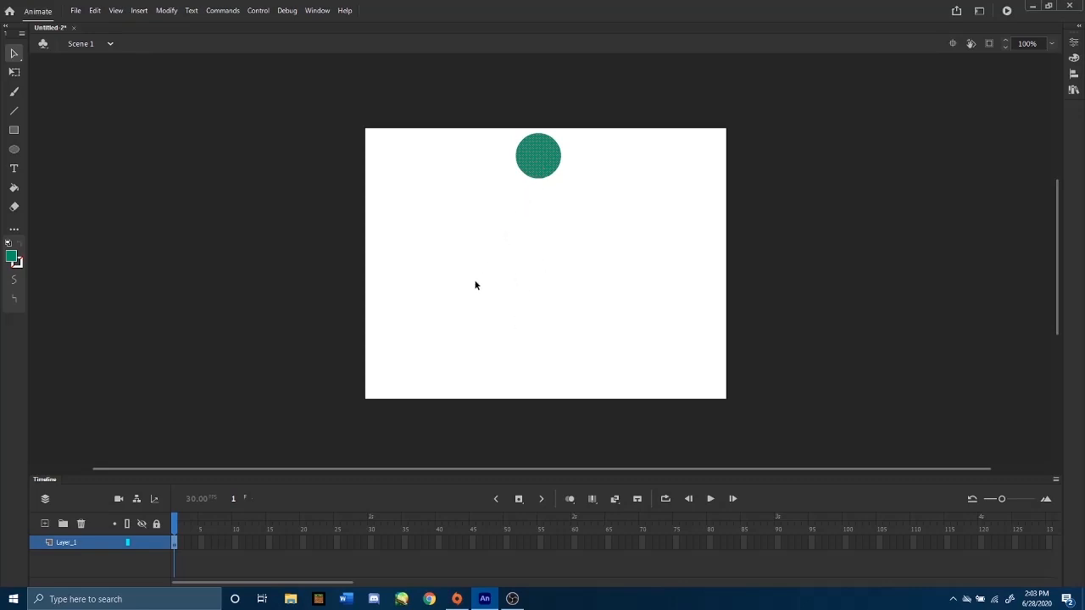
right_click(540, 155)
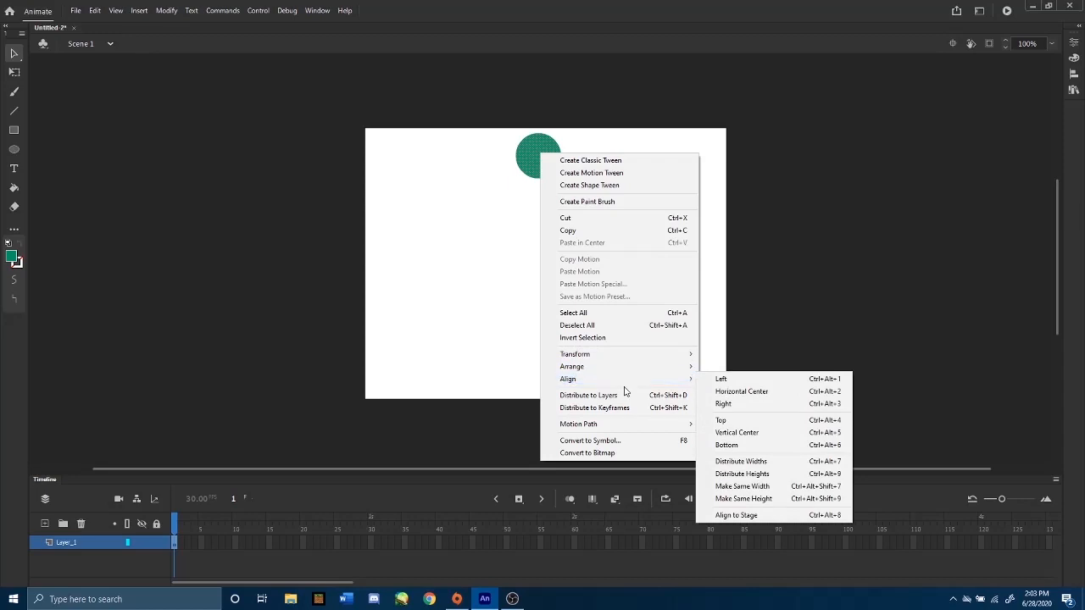
mouse_move(695, 387)
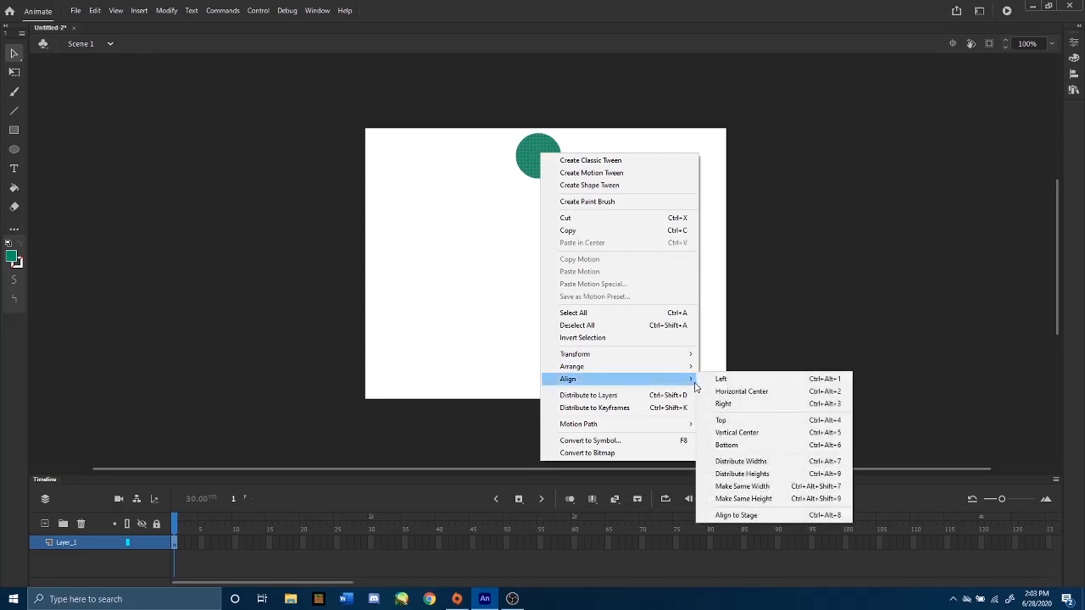
click(777, 393)
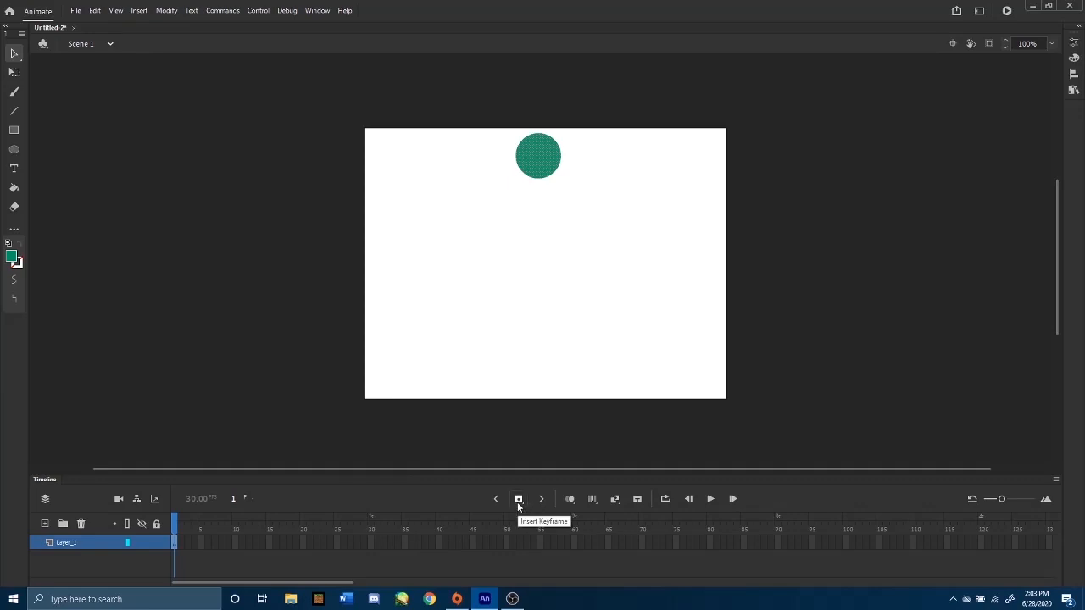
Insert a keyframe at frame 2 of Layer_1
click(180, 543)
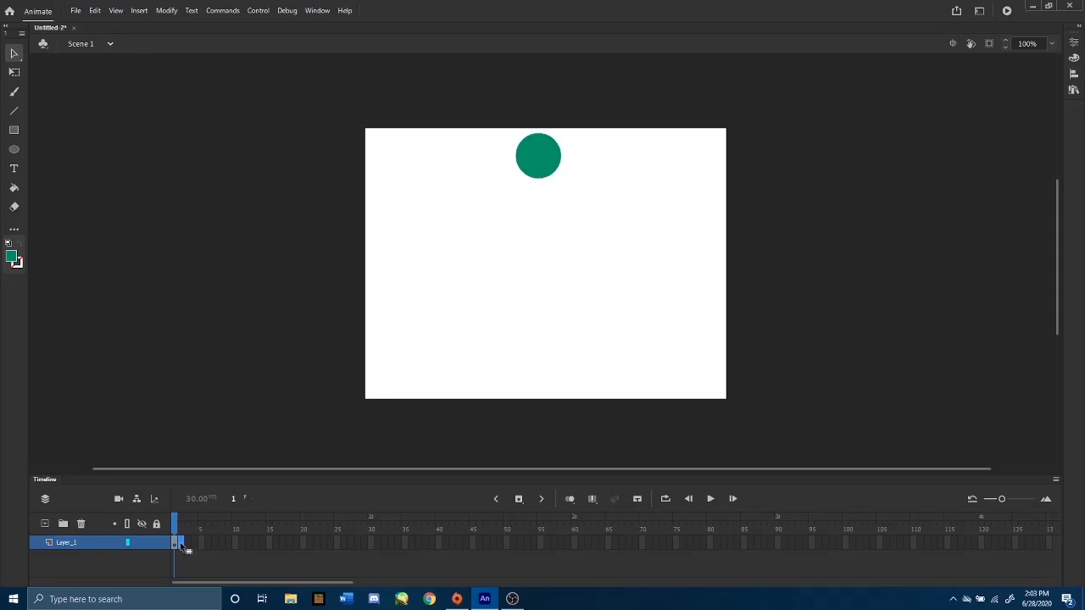
right_click(179, 542)
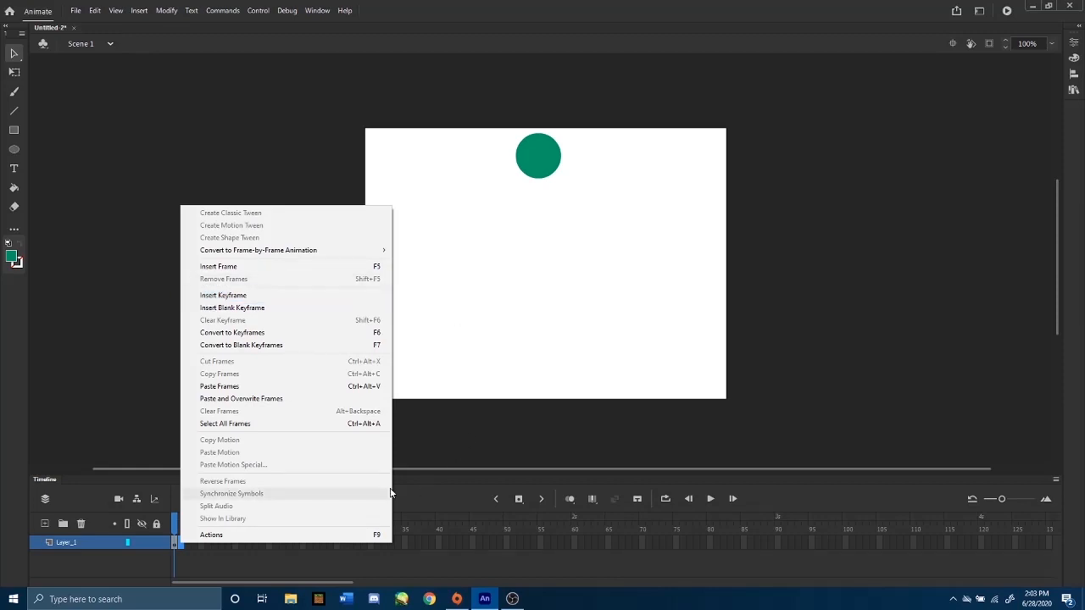
click(443, 496)
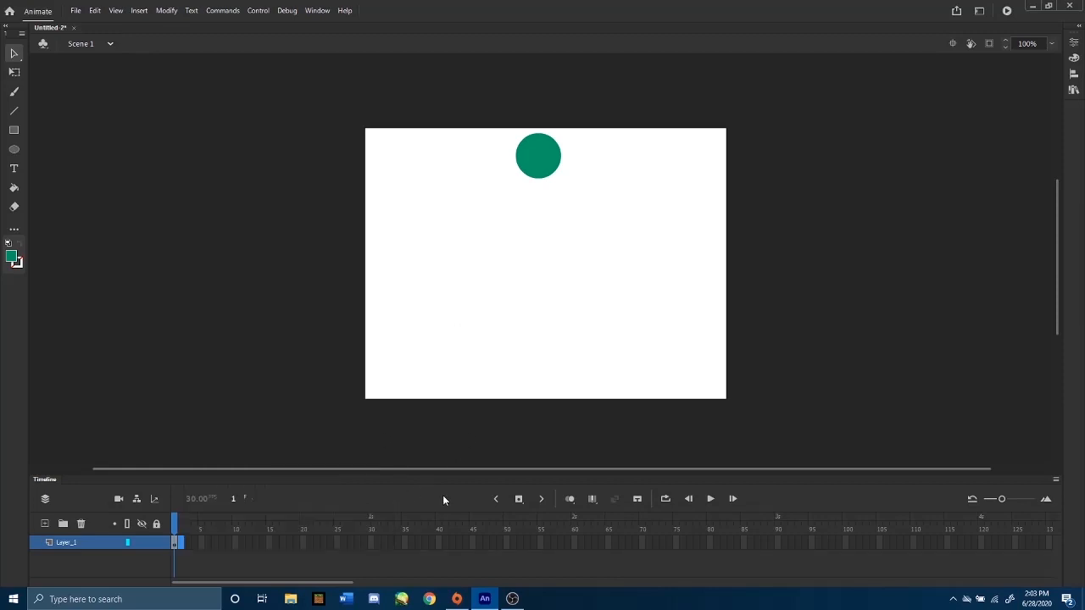
click(519, 499)
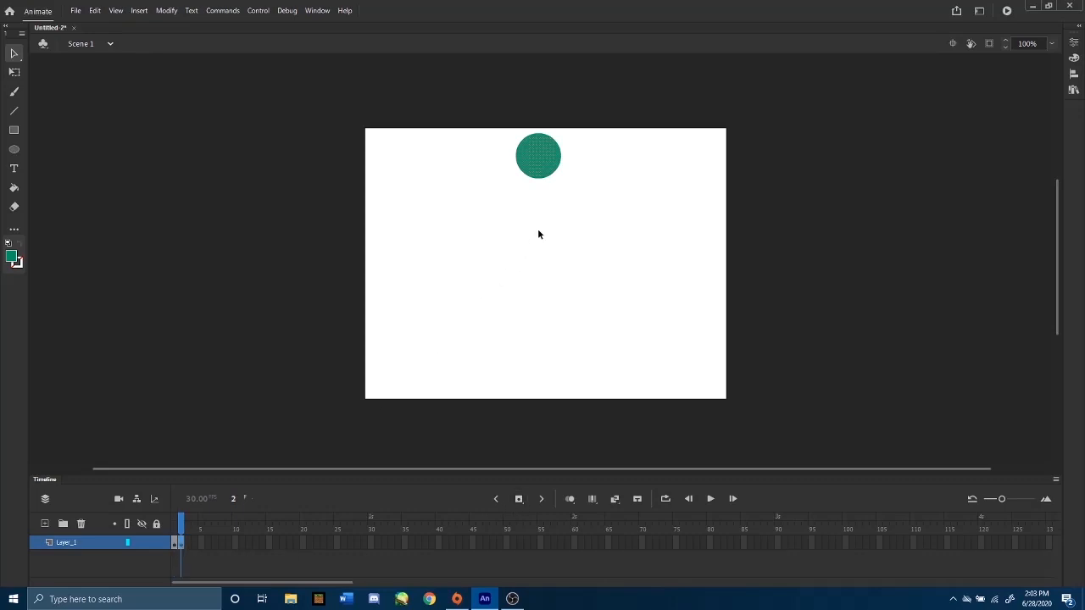
Turn on onion skinning and move the frame 2 circle slightly down so it overlaps its frame 1 position
click(570, 502)
drag(544, 157, 545, 208)
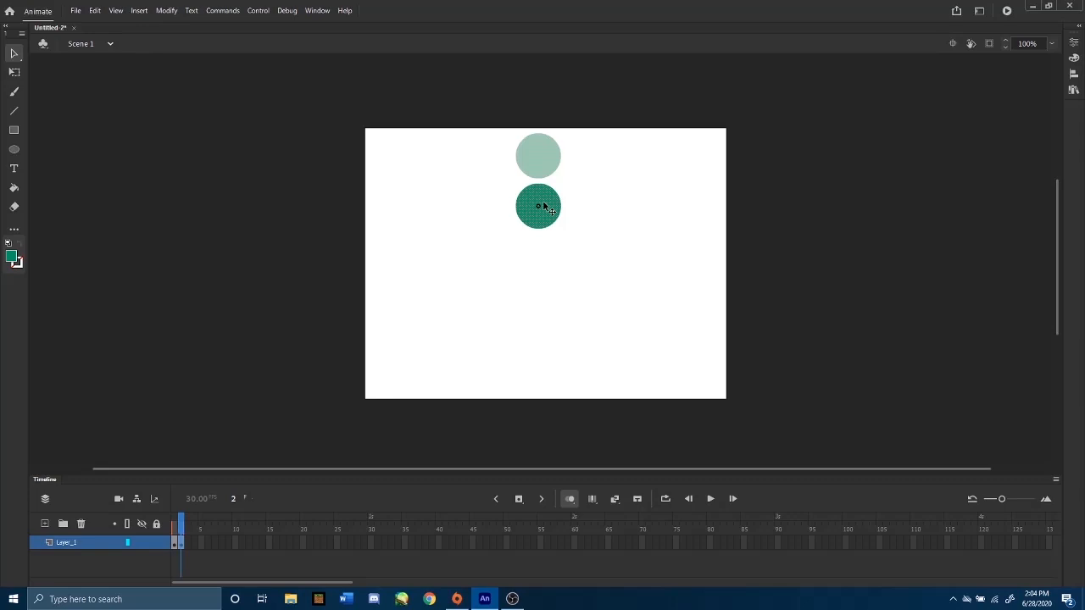
drag(545, 208, 547, 174)
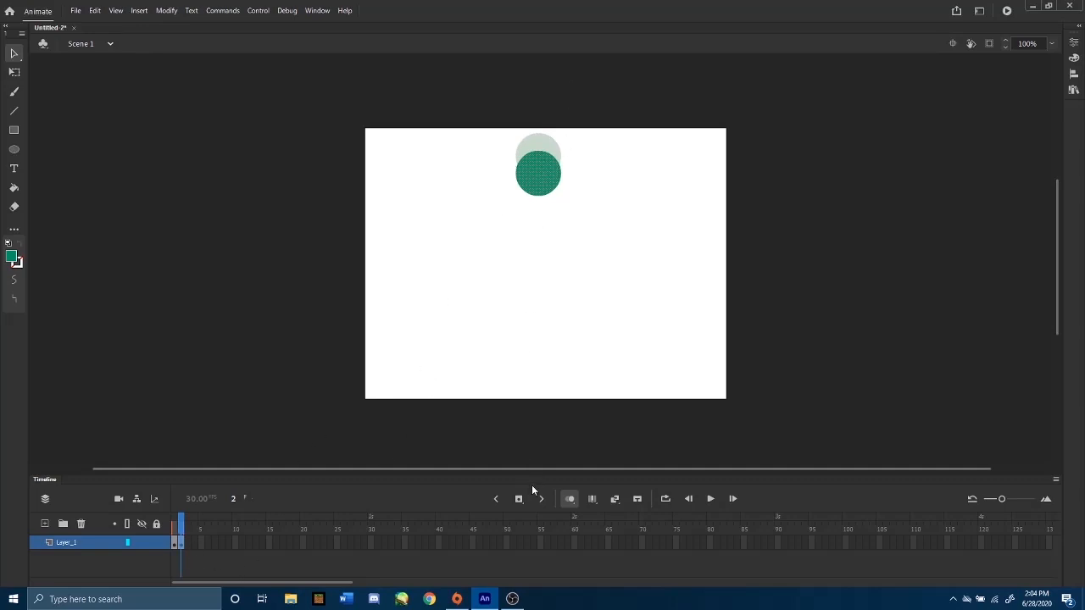
Align the frame 2 circle to the horizontal center and deselect it
right_click(542, 168)
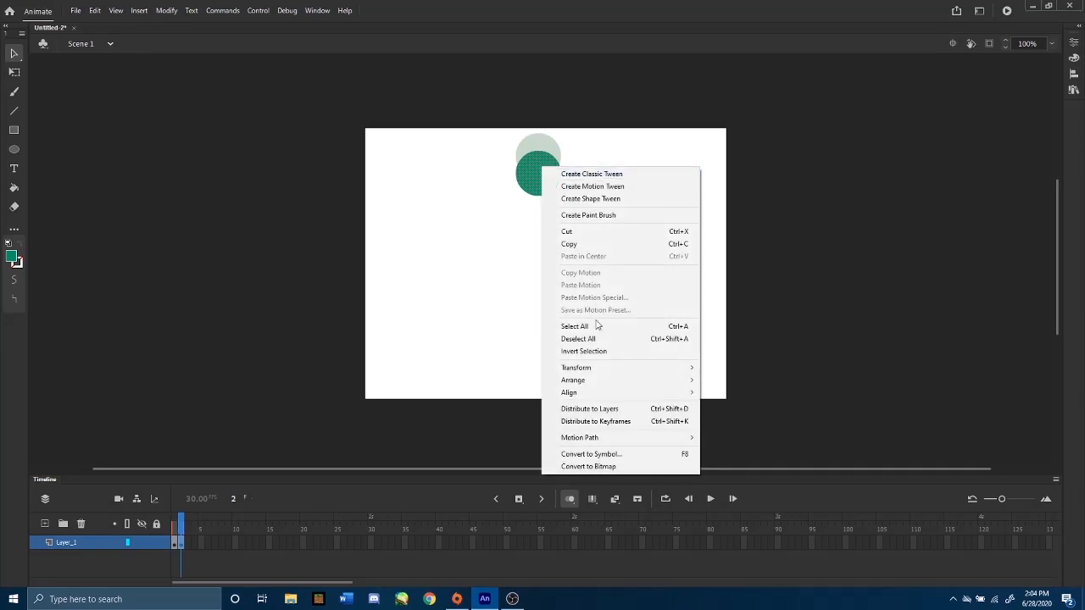
mouse_move(621, 388)
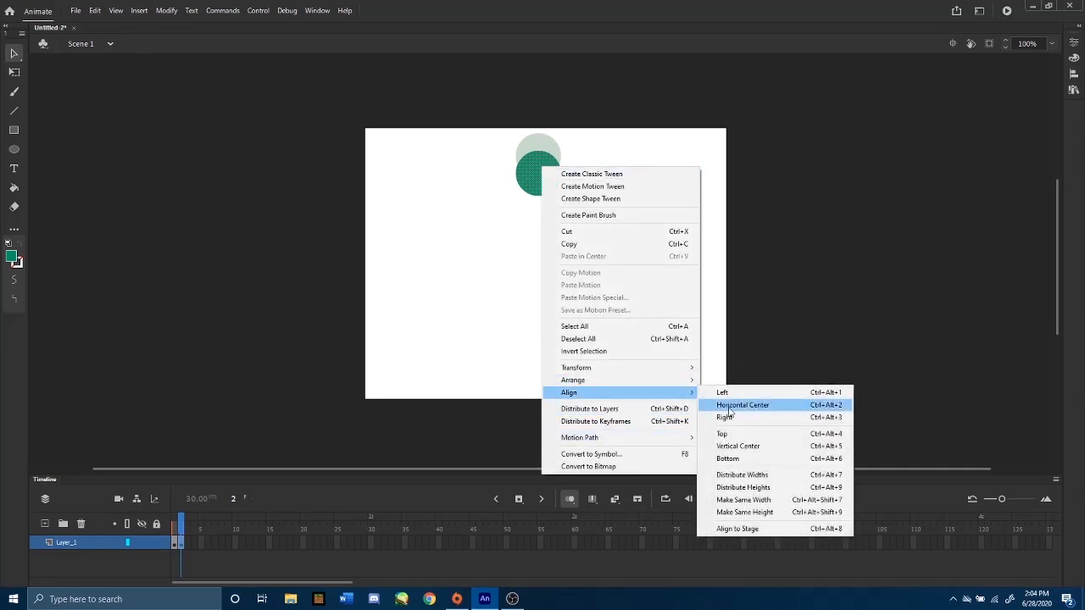
click(776, 405)
click(818, 116)
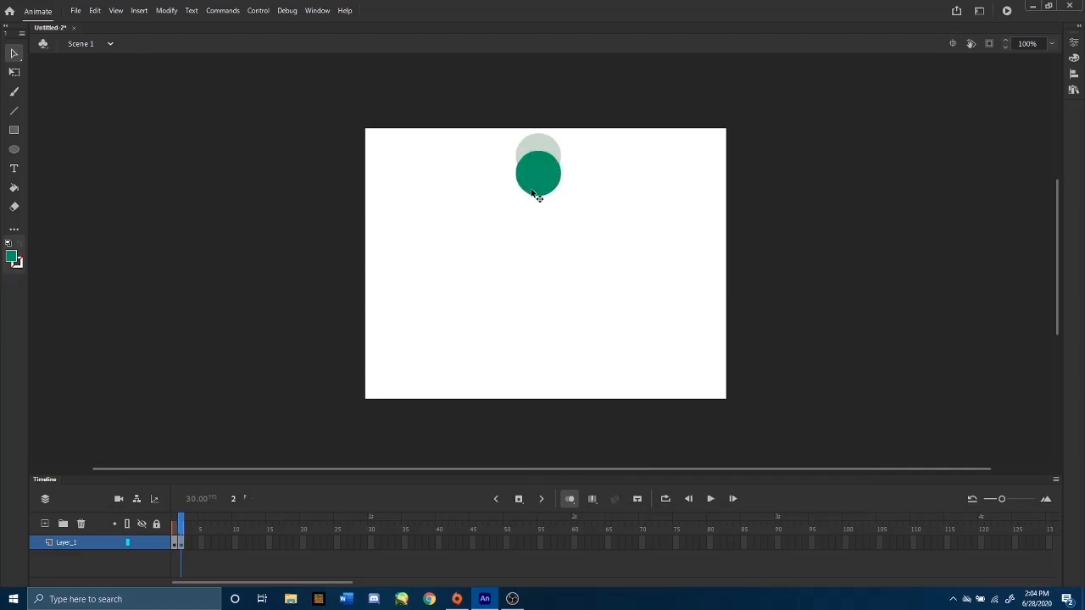
Compare the circle's positions in frames 1 and 2 with onion skinning off and on
click(570, 500)
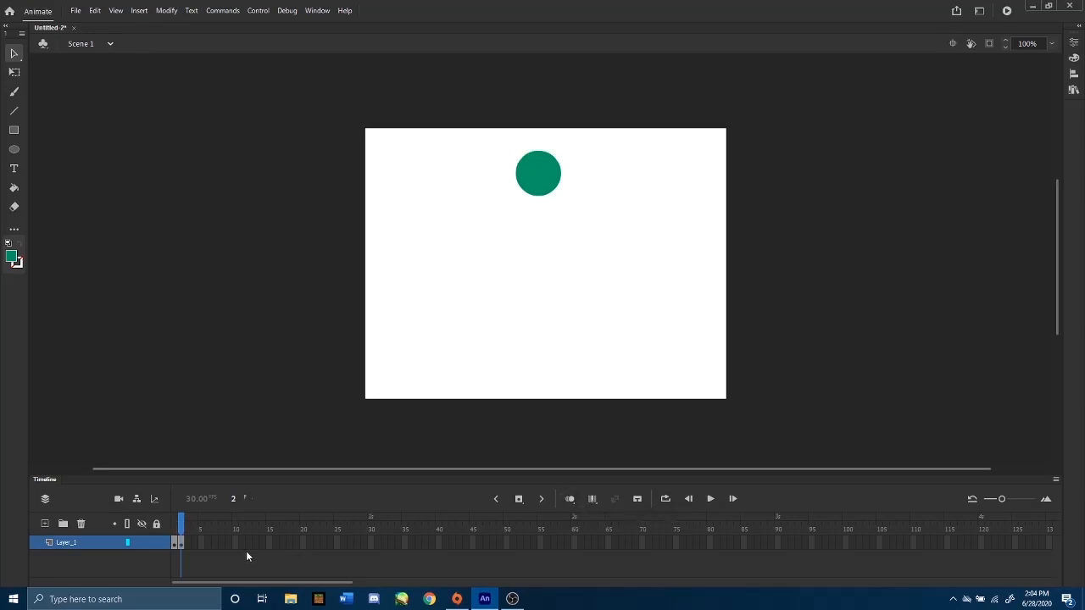
drag(181, 524, 197, 523)
drag(181, 530, 167, 527)
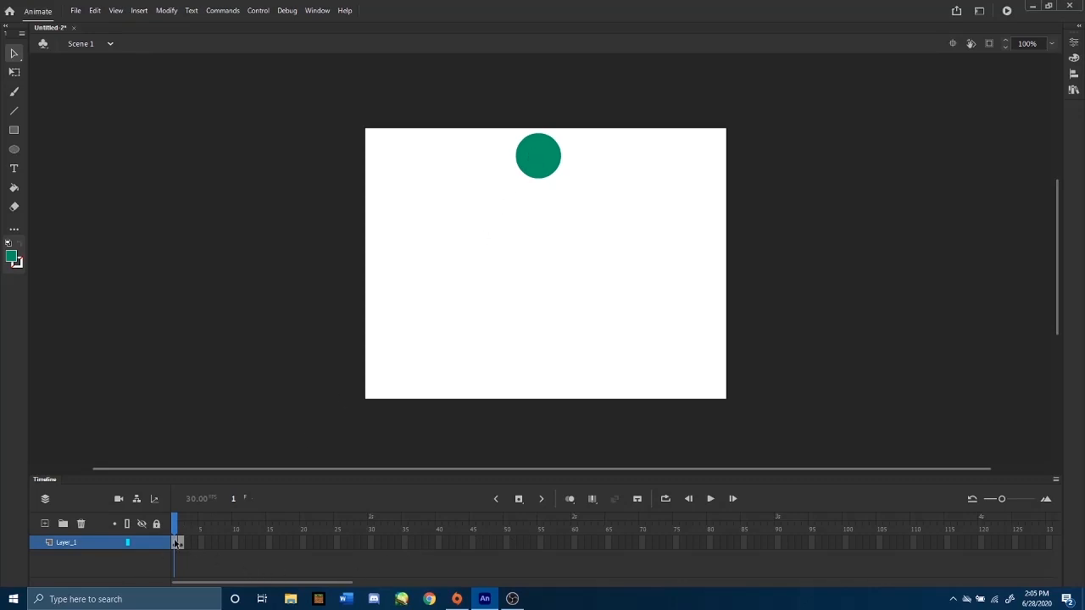
click(575, 500)
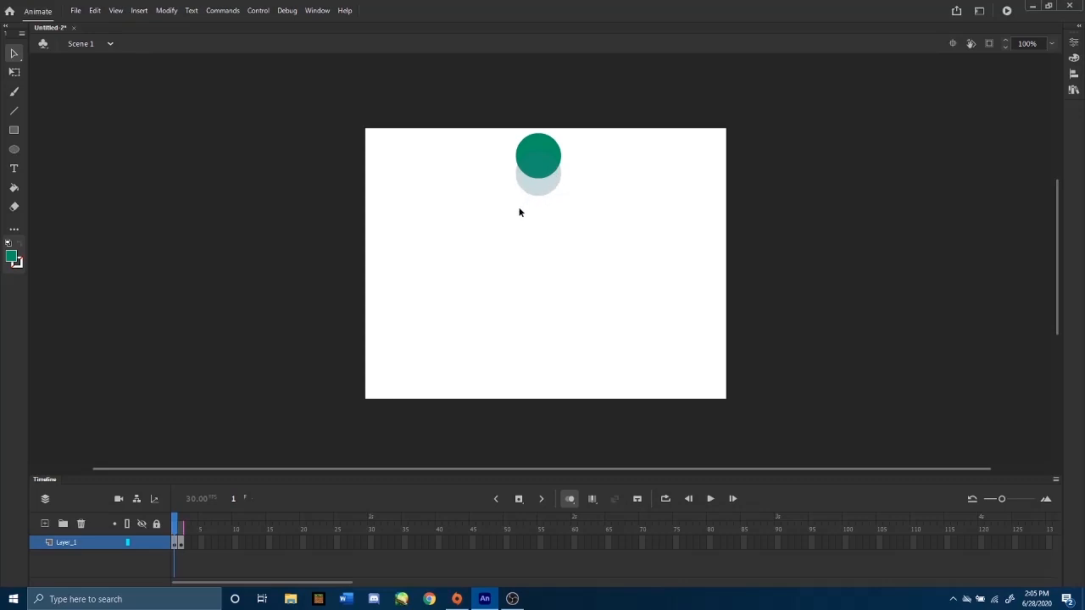
drag(178, 526, 187, 523)
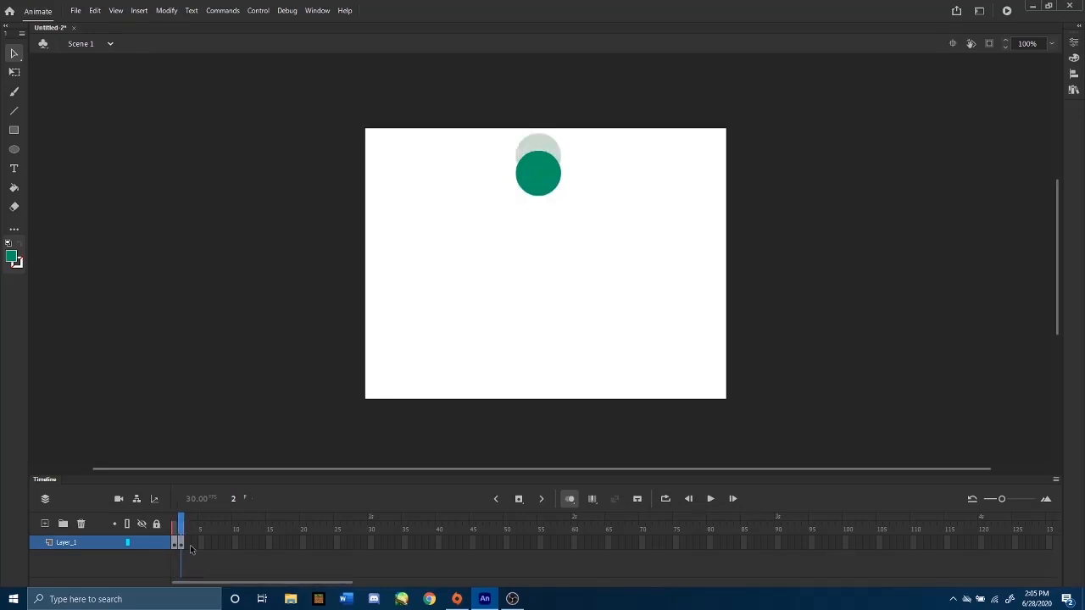
click(569, 500)
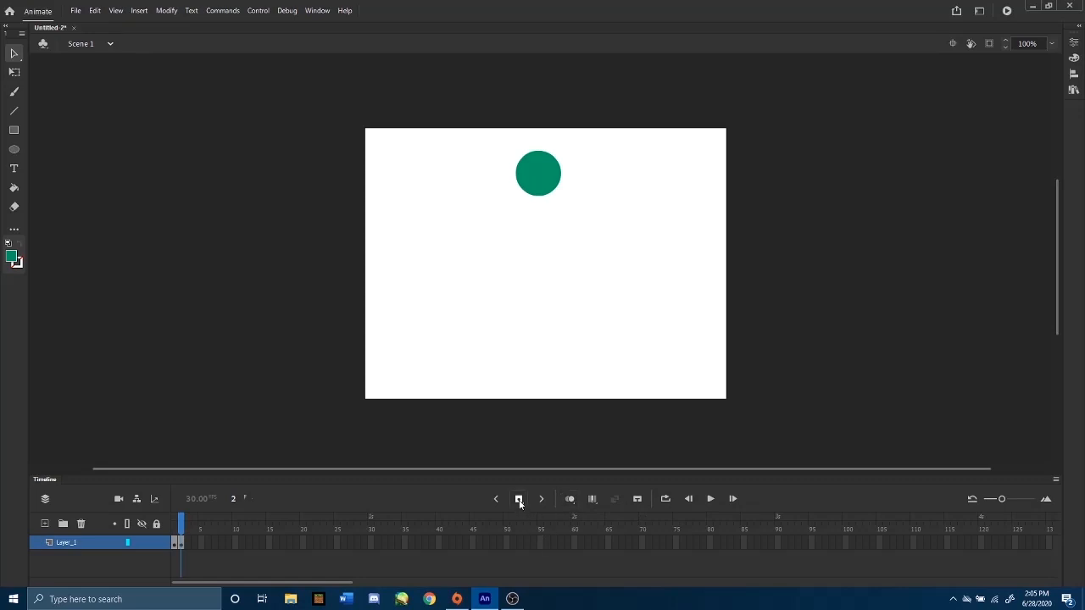
Insert a keyframe at frame 3 with onion skinning on, and select the circle there
click(519, 501)
click(571, 501)
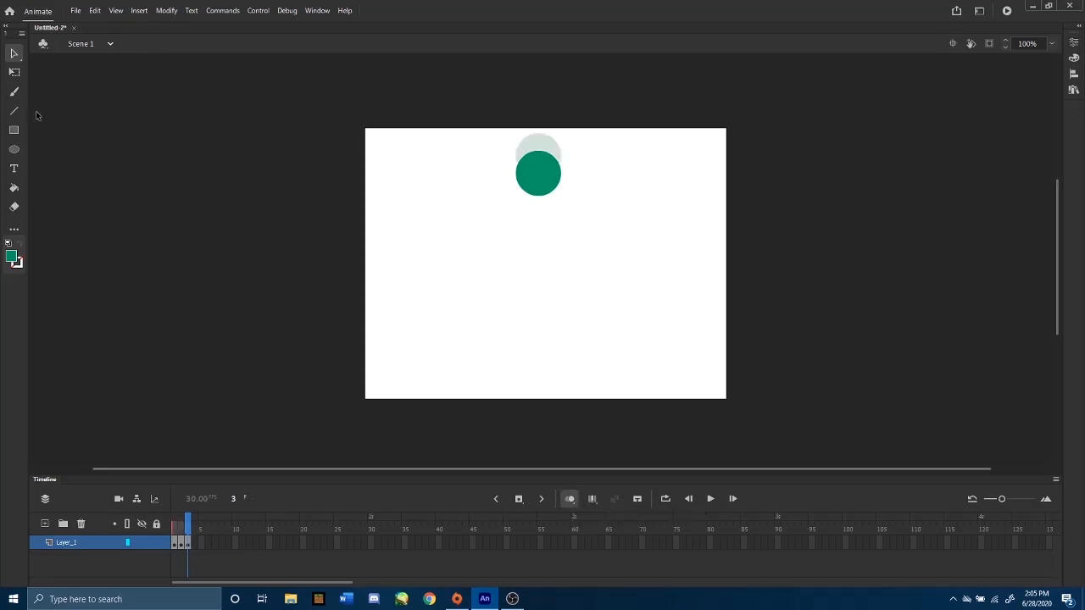
click(537, 177)
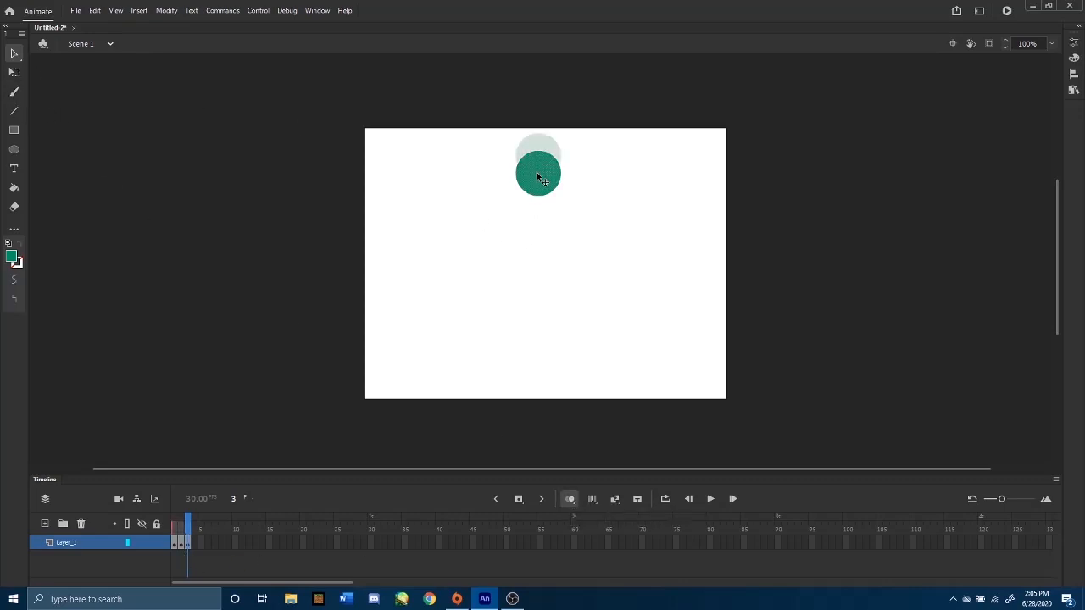
mouse_move(609, 265)
mouse_down()
mouse_move(526, 144)
mouse_move(488, 139)
mouse_up()
Set the stroke color to black (#000000) and draw an outlined green test circle on the left half of the stage
click(17, 262)
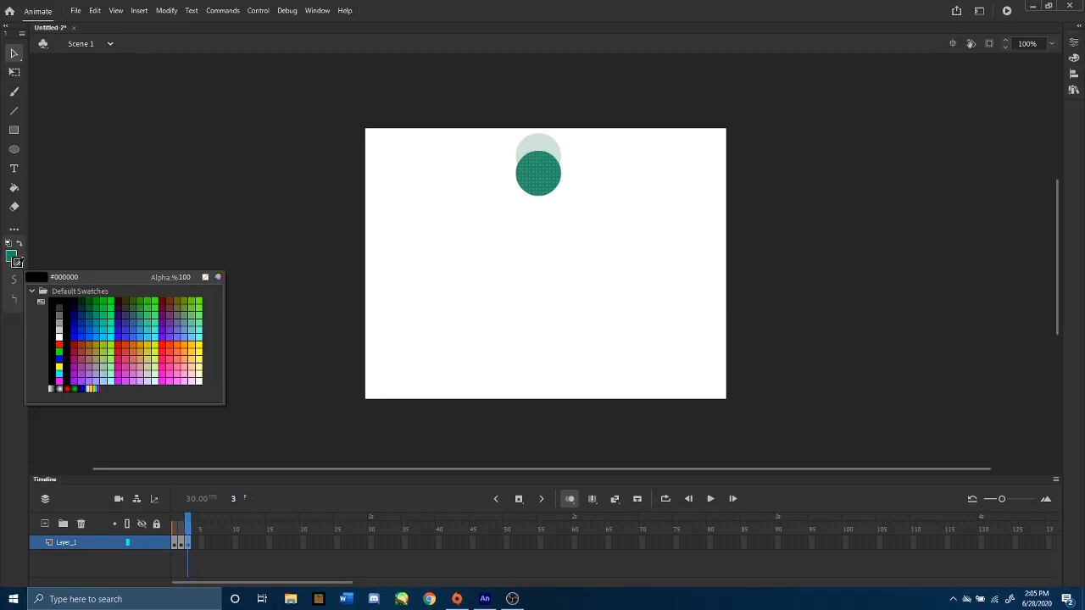
click(17, 263)
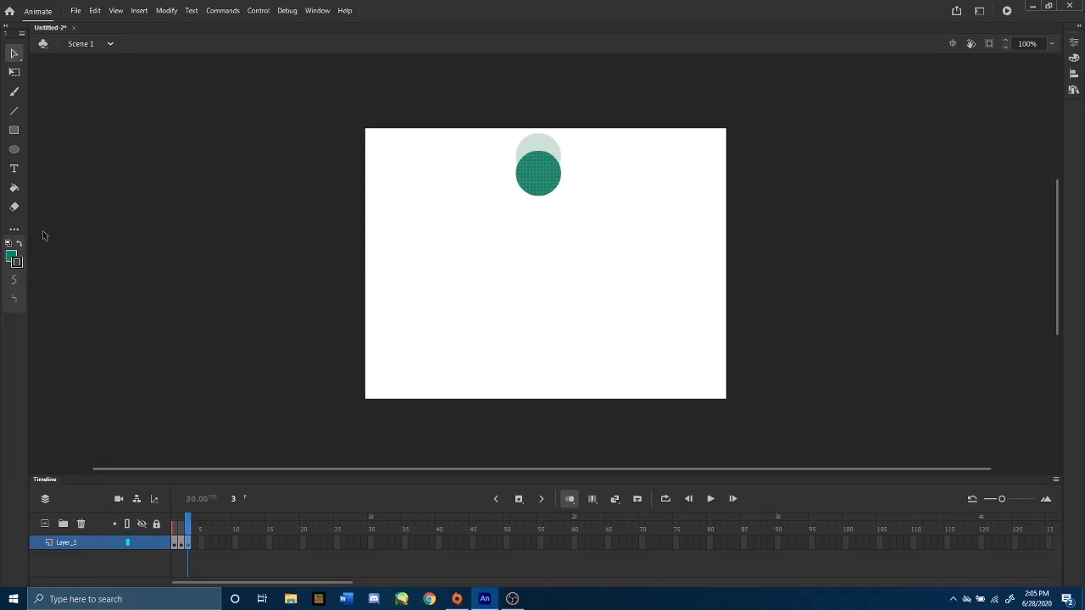
click(13, 149)
drag(408, 222, 466, 280)
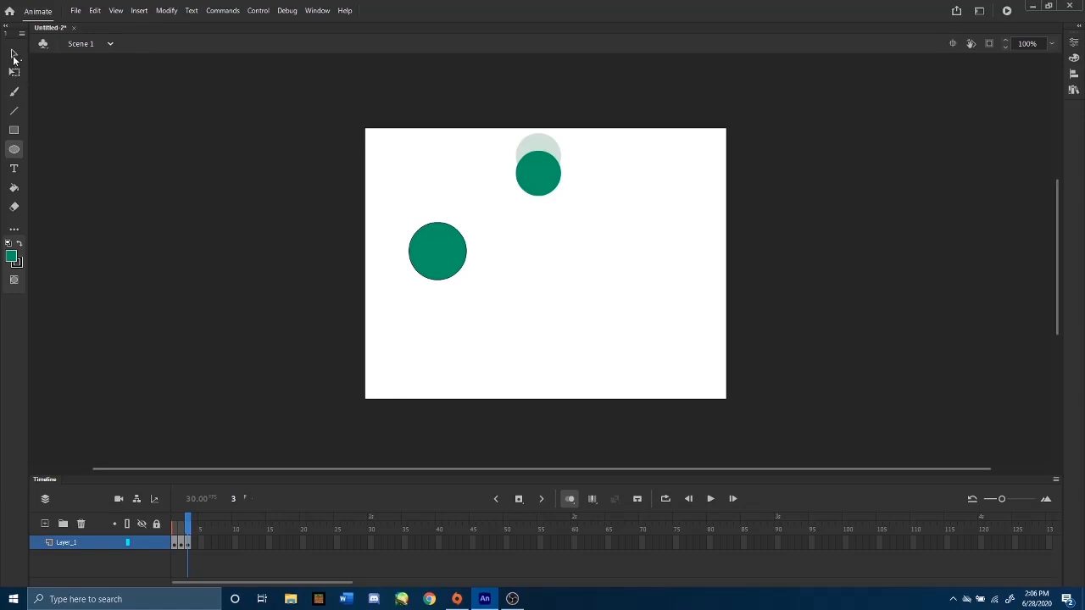
Delete the outlined test circle with its stroke and set the stroke color to none
click(14, 54)
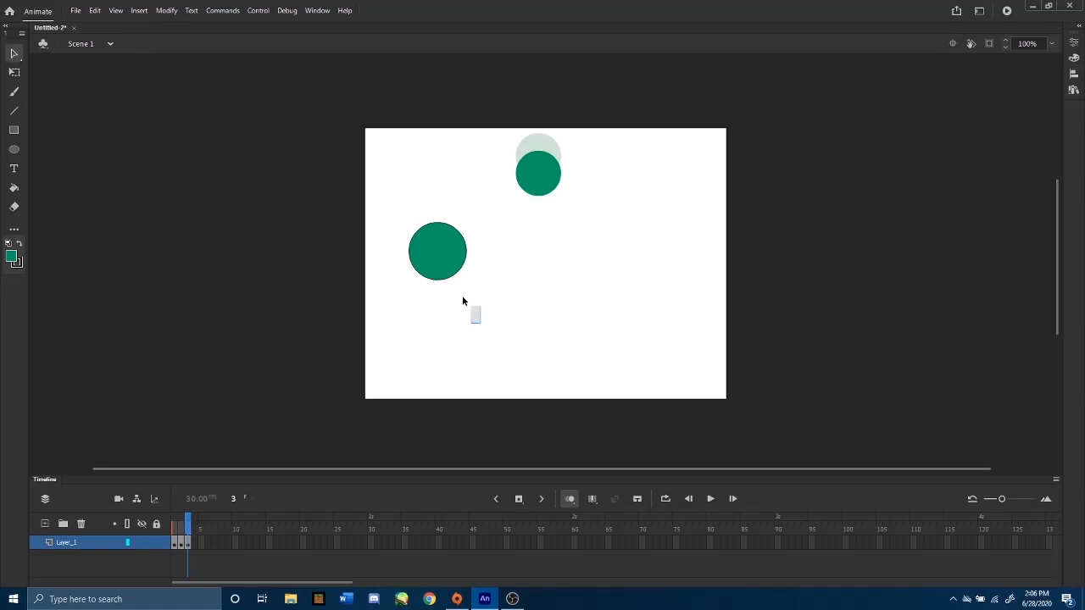
drag(462, 301, 393, 215)
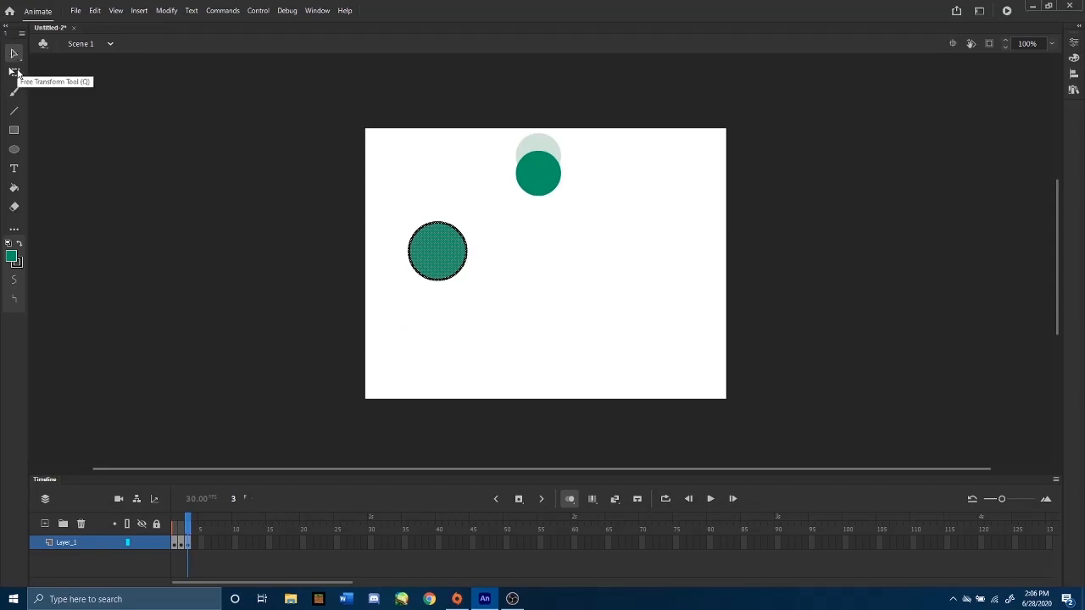
mouse_move(407, 199)
mouse_down()
mouse_move(450, 315)
mouse_move(478, 343)
mouse_up()
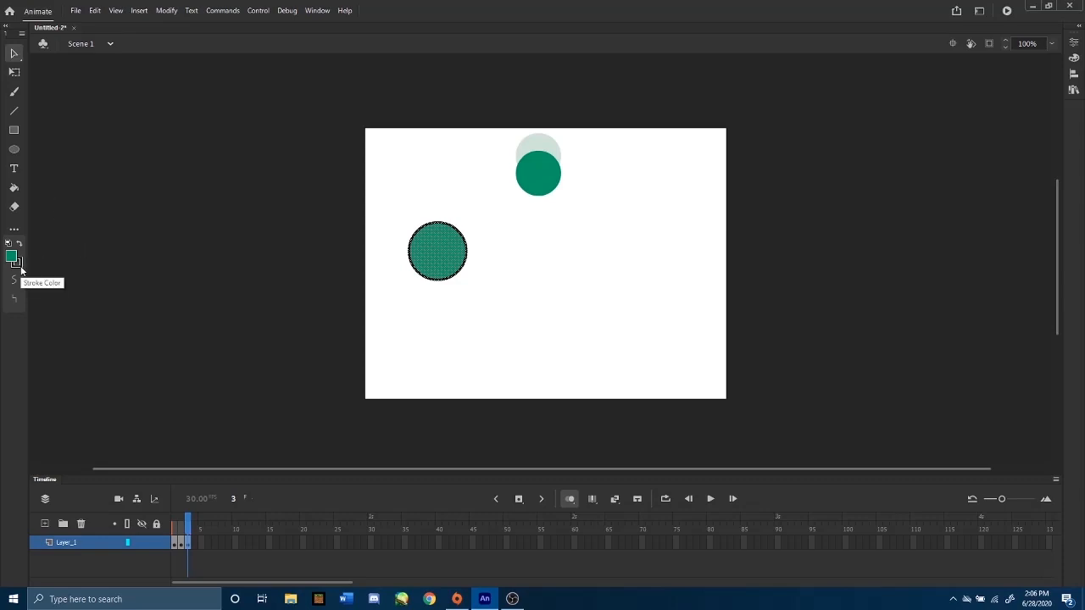
key(Delete)
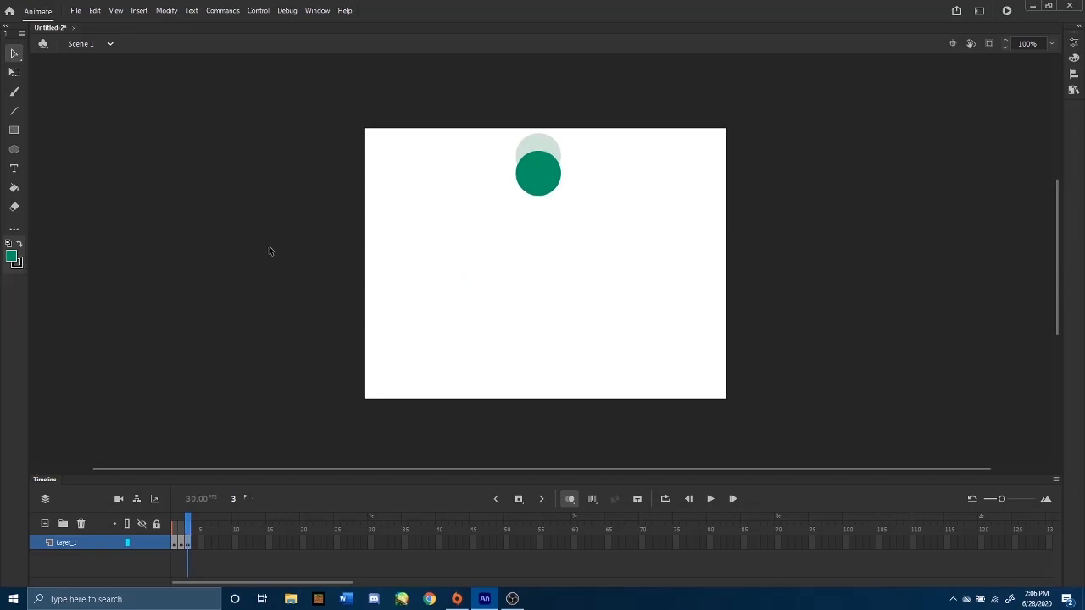
click(18, 265)
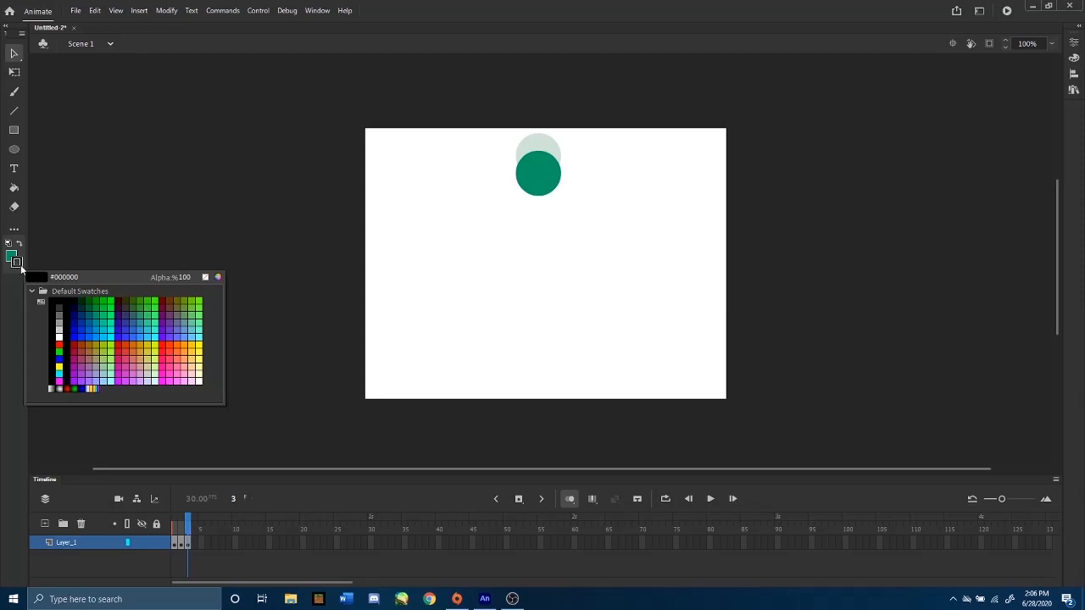
click(204, 278)
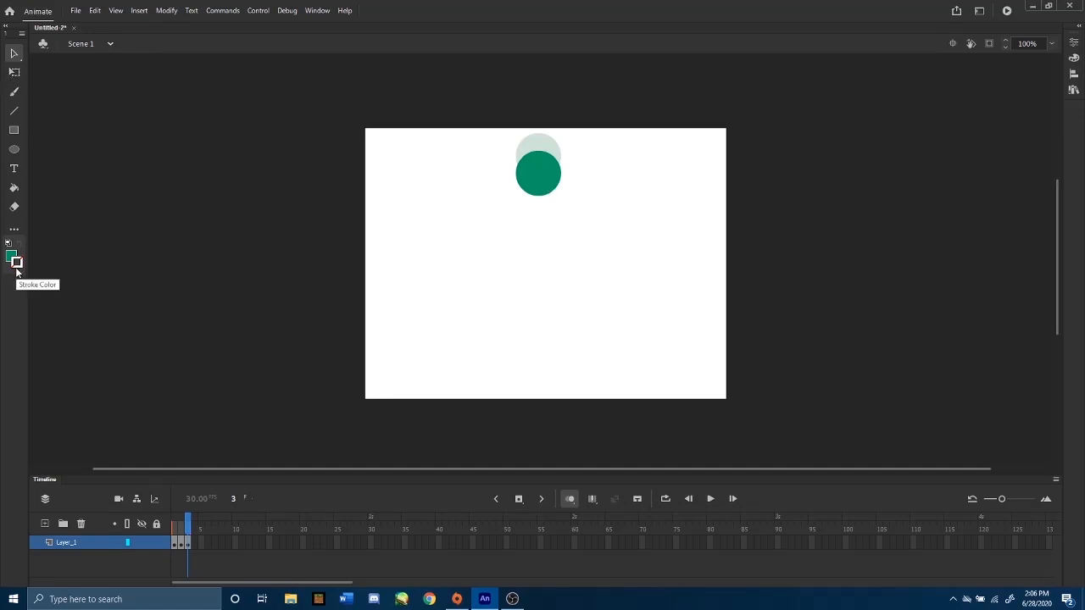
Move the circle on frame 3 straight down, leaving a small gap below its frame 2 position, and deselect it
click(543, 185)
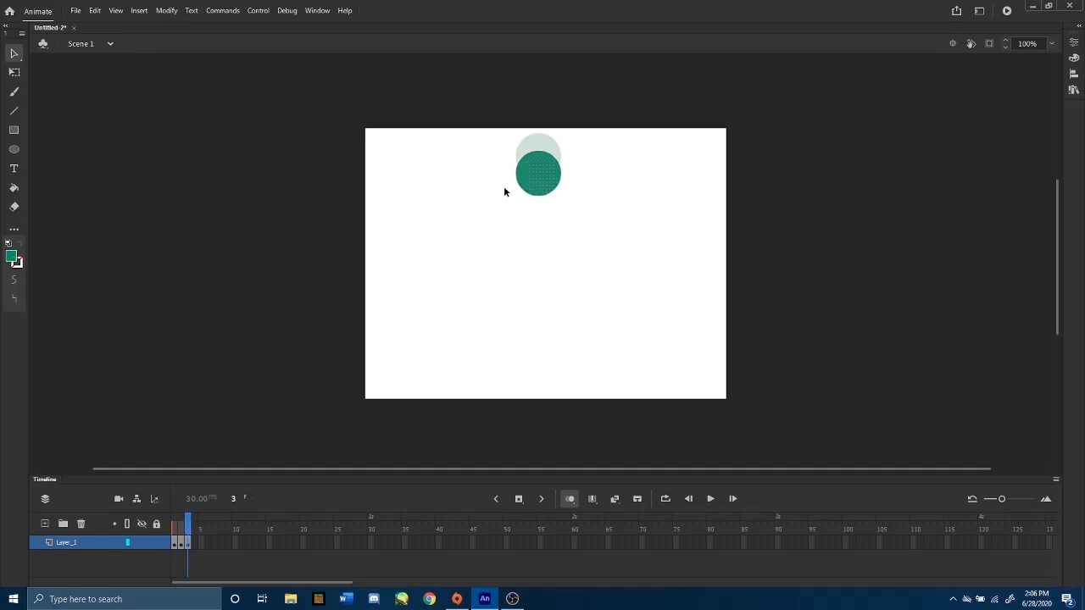
drag(543, 174, 543, 223)
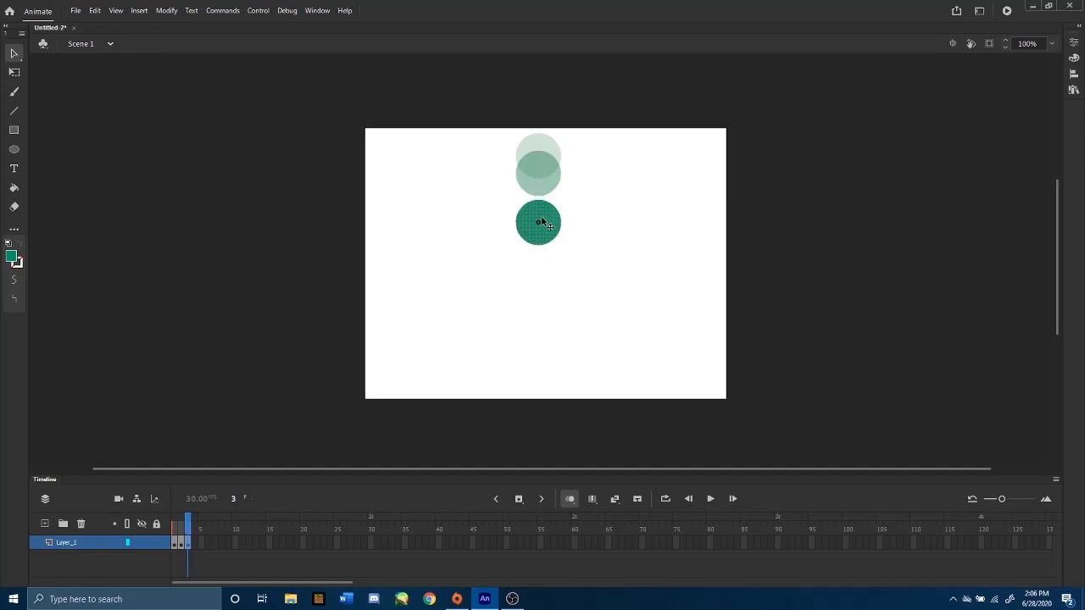
drag(543, 222, 545, 227)
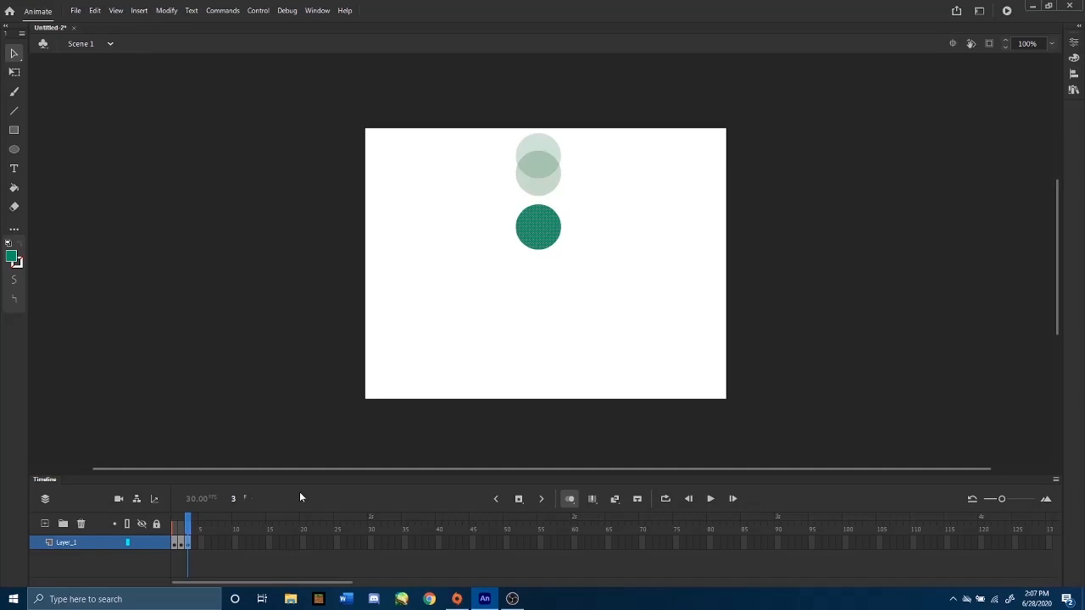
click(287, 410)
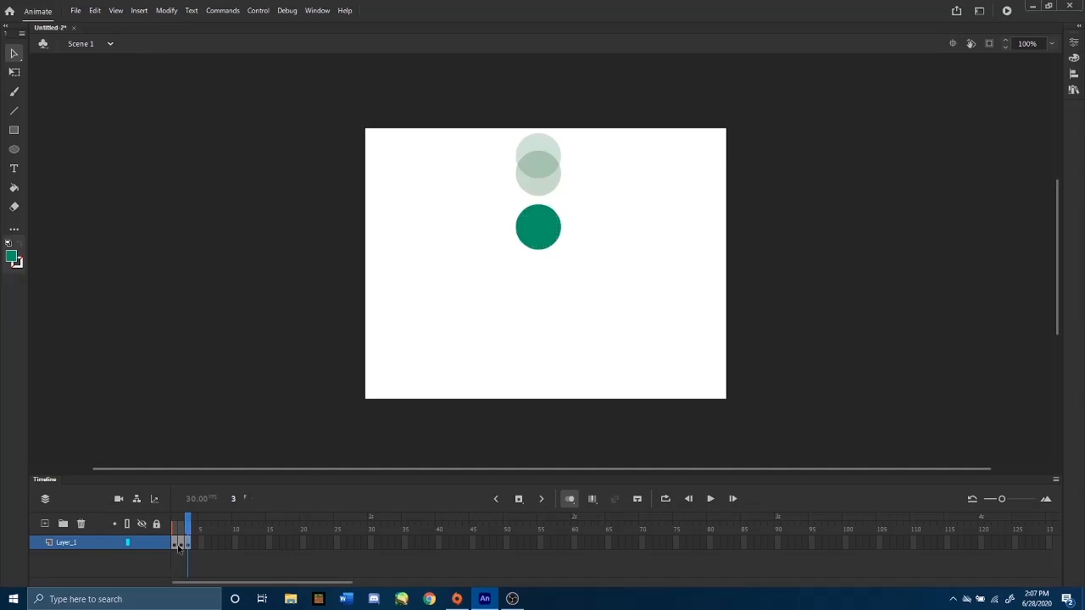
Insert keyframes at frames 4 and 5, with the onion skin range reaching frame 1 for frame 4, and move the circle further down on each
click(519, 500)
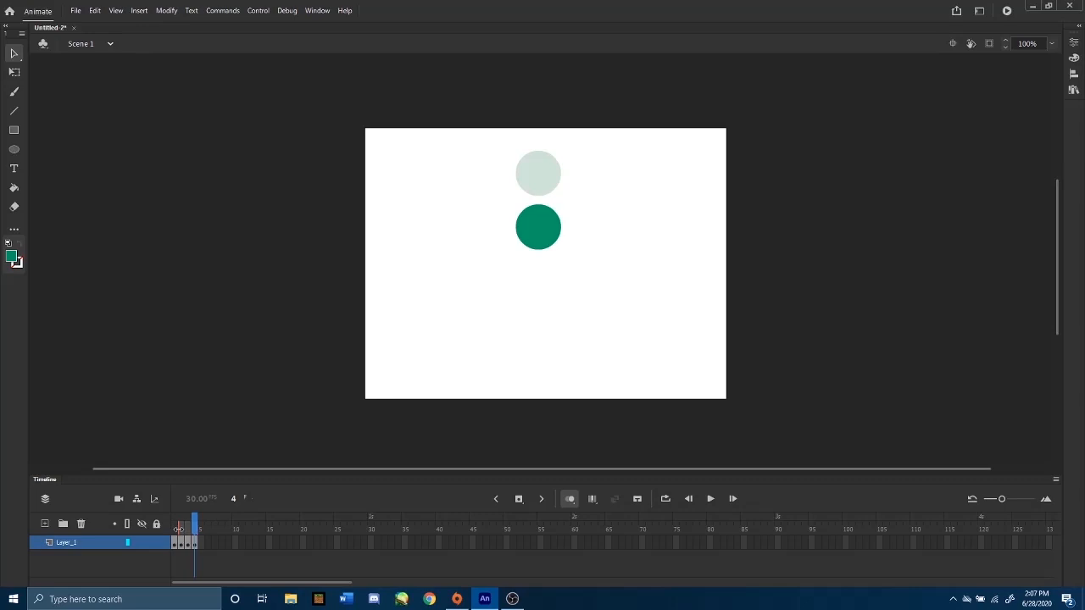
drag(178, 529, 173, 528)
click(537, 229)
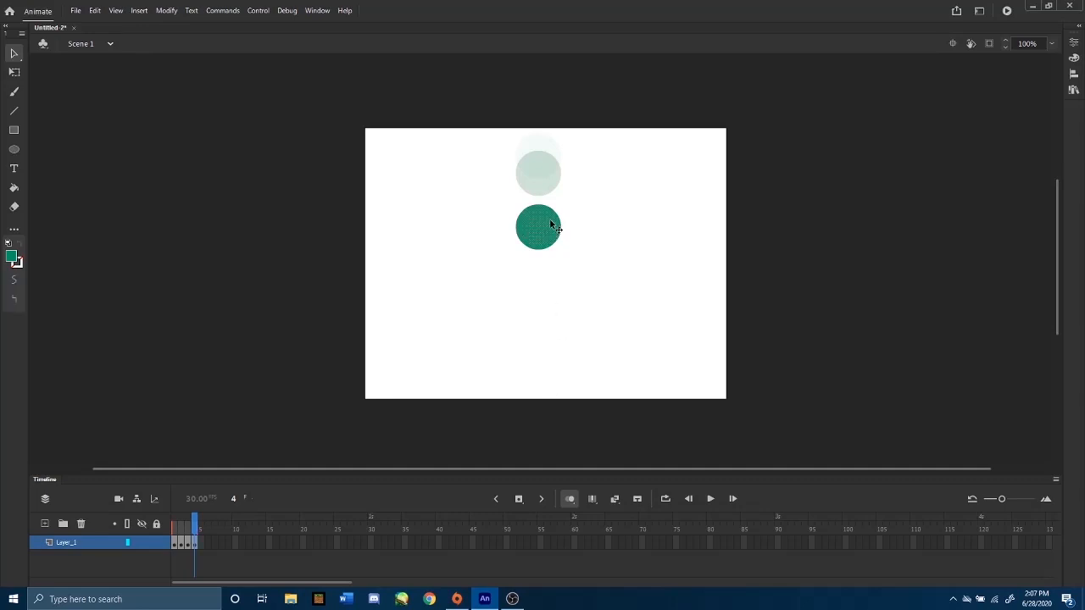
drag(551, 226, 559, 303)
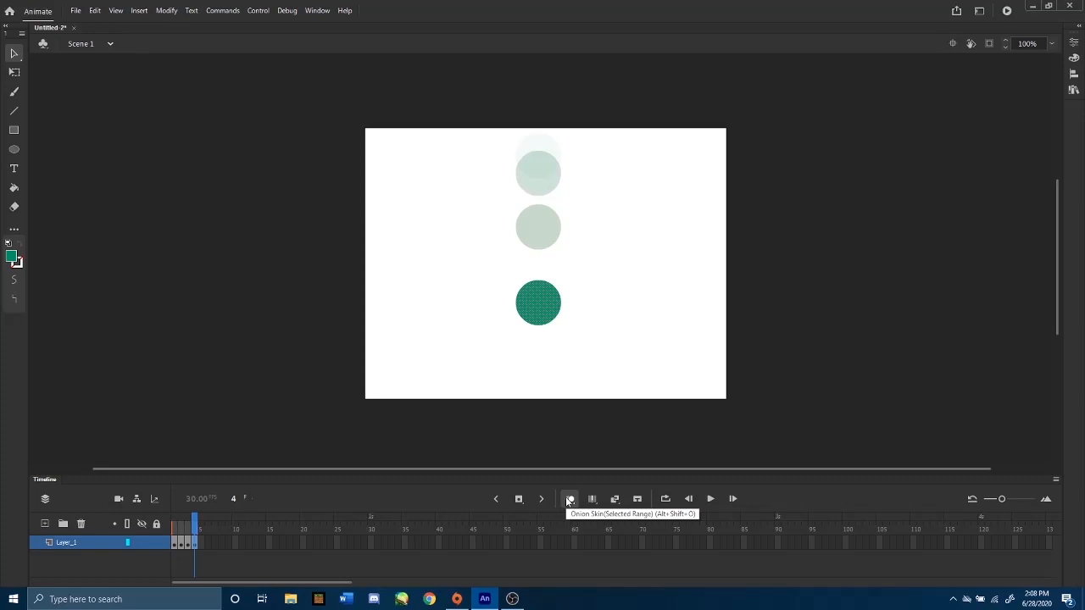
click(519, 499)
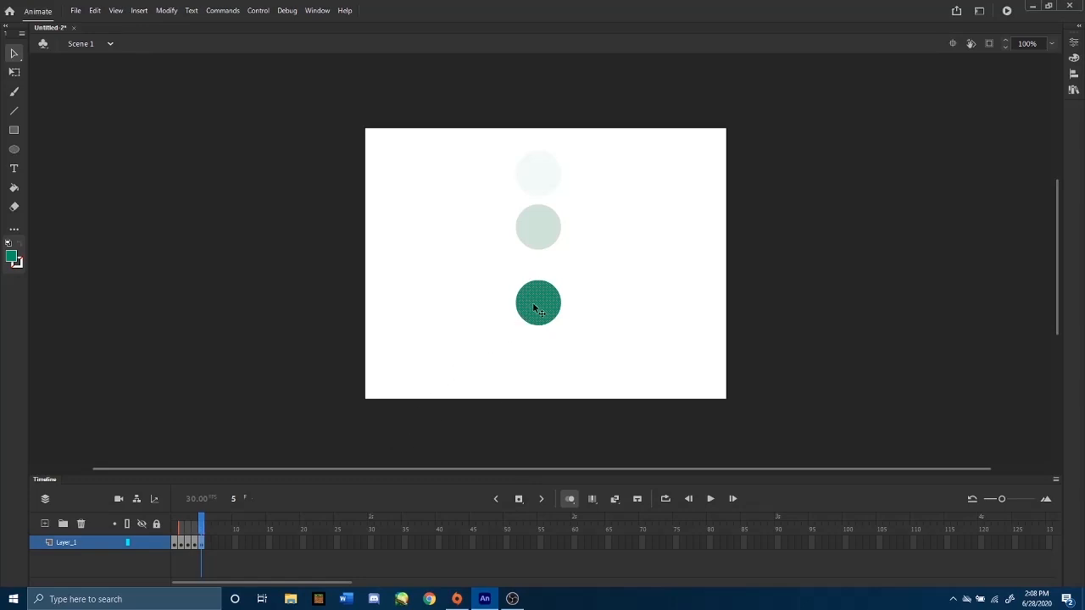
drag(537, 310, 533, 339)
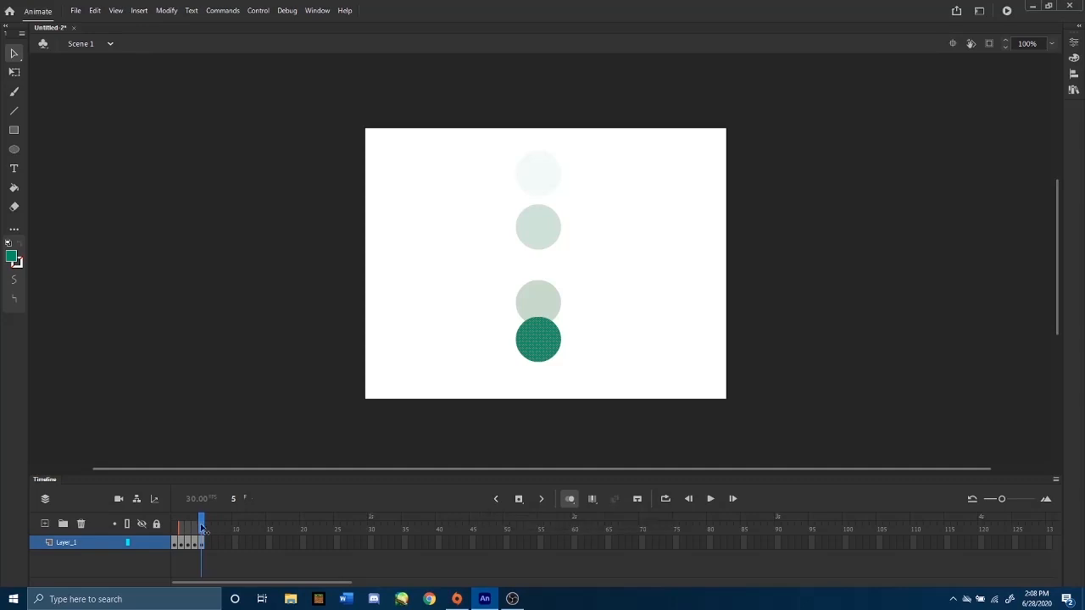
Turn off onion skinning, then play and scrub through frames 1 to 5 to review the circle's downward motion
drag(204, 529, 161, 524)
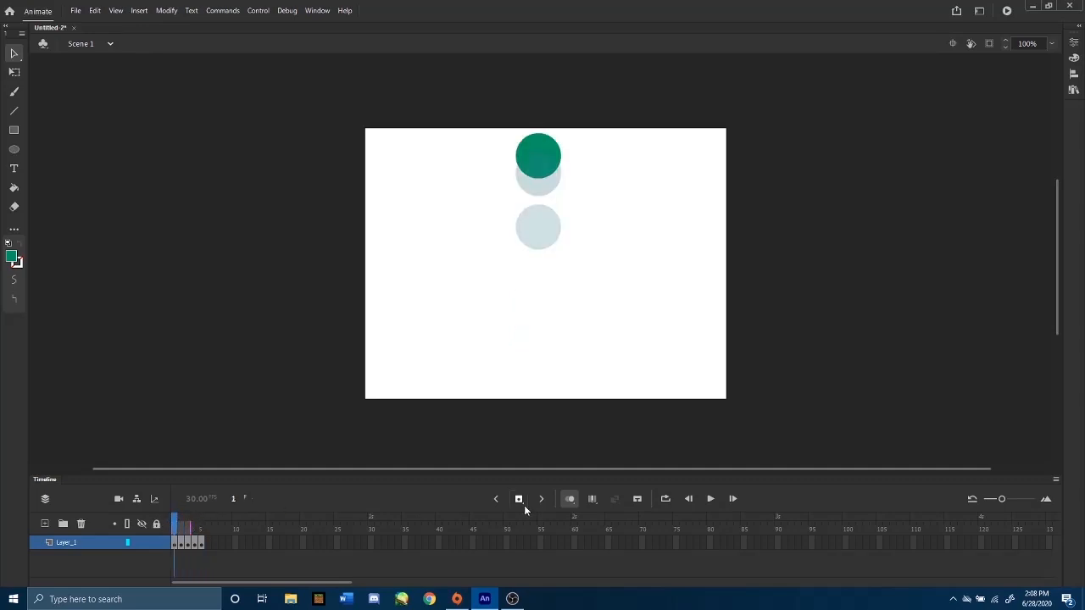
click(570, 501)
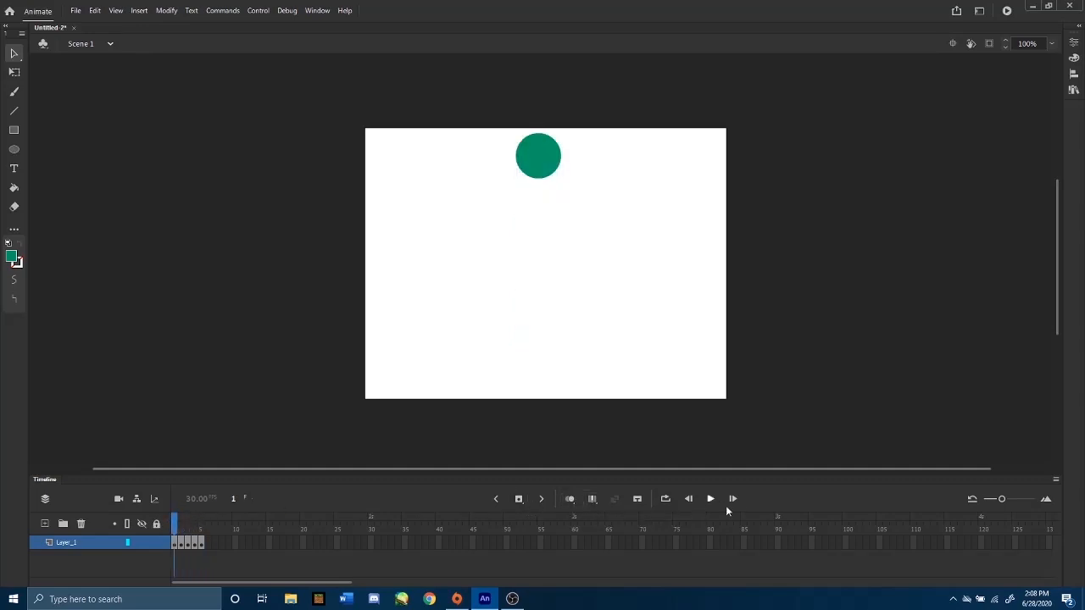
click(708, 499)
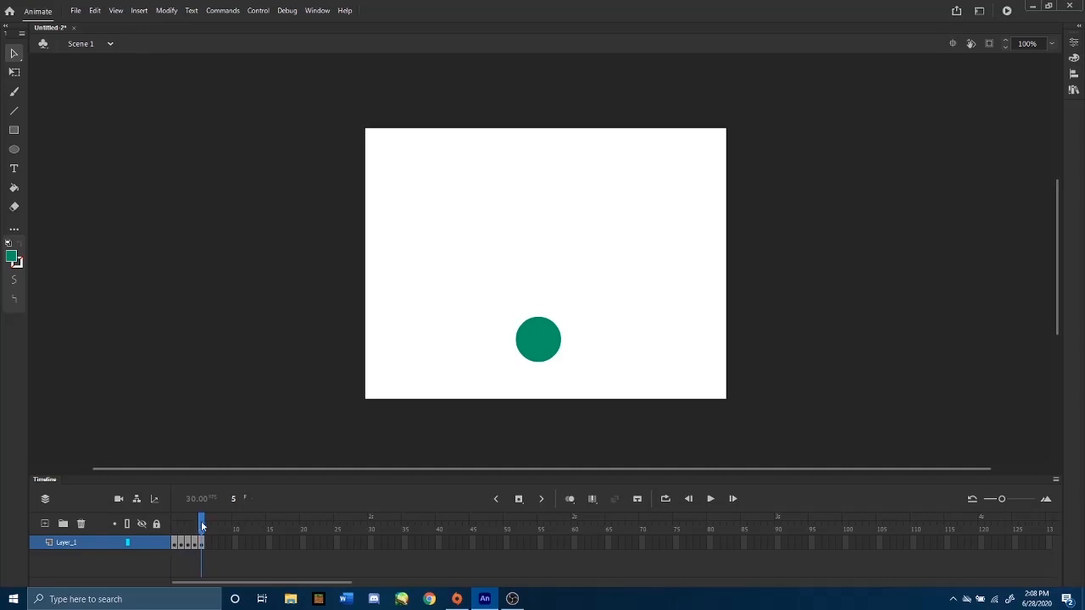
mouse_move(202, 526)
mouse_down()
mouse_move(175, 525)
mouse_move(188, 527)
mouse_up()
drag(206, 527, 175, 527)
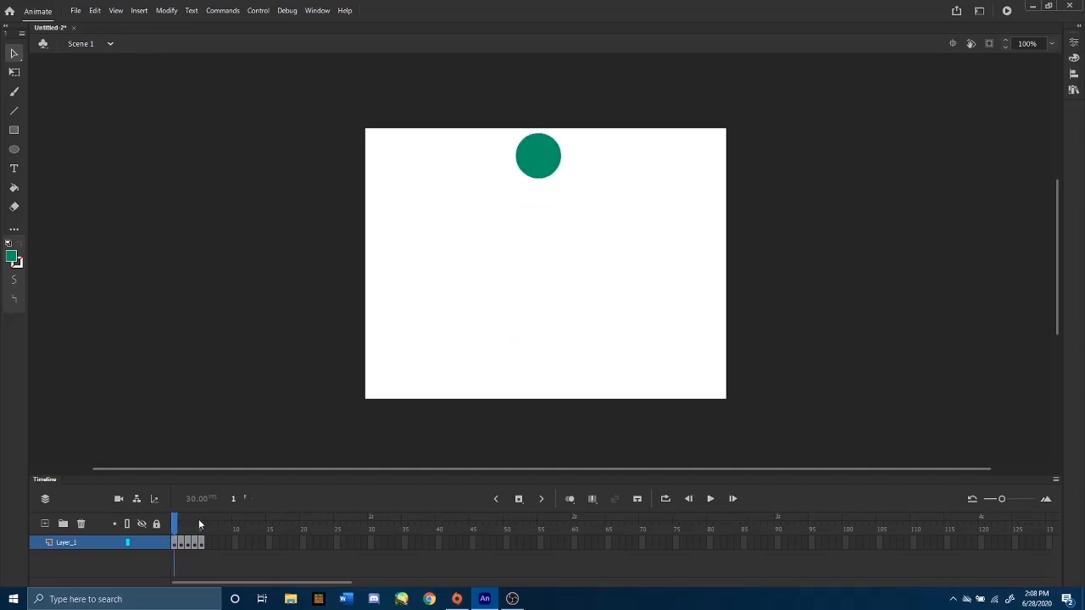
mouse_move(178, 527)
mouse_down()
mouse_move(202, 527)
mouse_move(172, 527)
mouse_move(202, 525)
mouse_move(181, 523)
mouse_move(195, 517)
mouse_up()
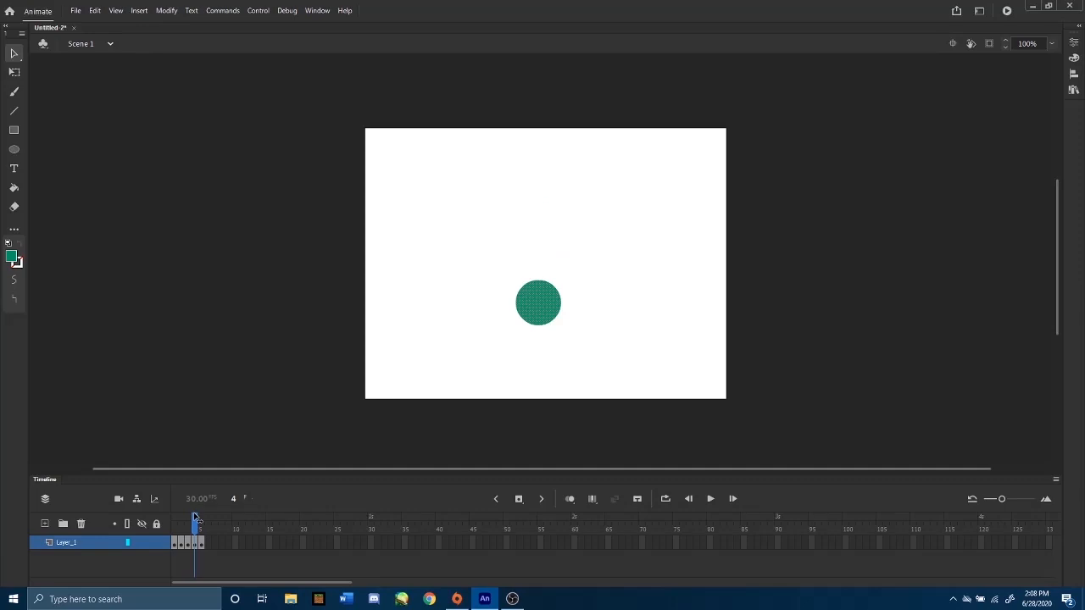
drag(195, 518, 157, 527)
click(711, 498)
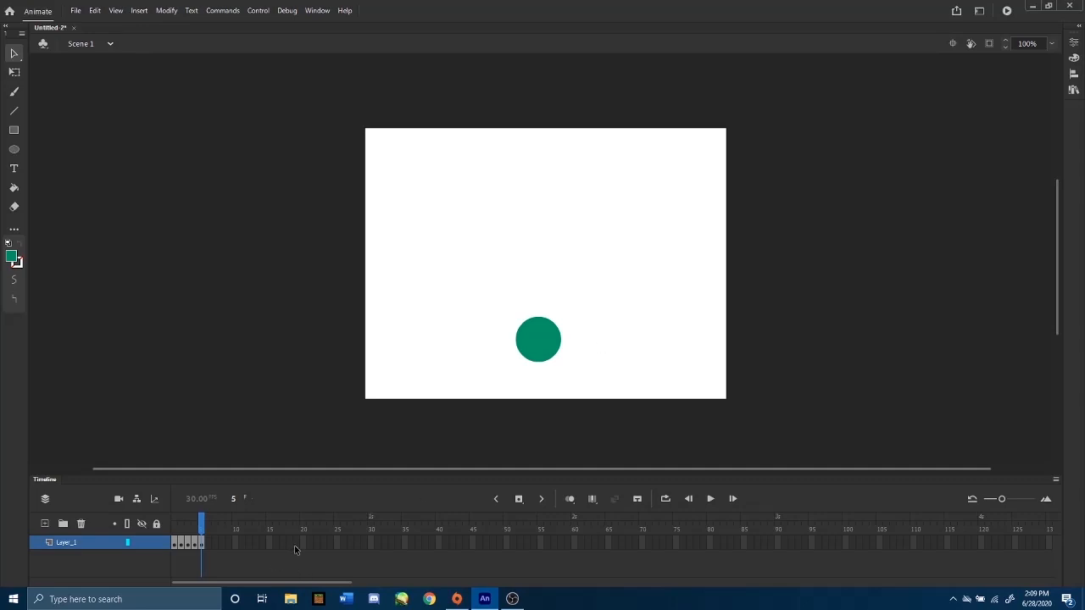
Insert a keyframe at frame 6, move the circle onto the stage's bottom edge using onion skinning, and play the animation without onion skinning
click(519, 502)
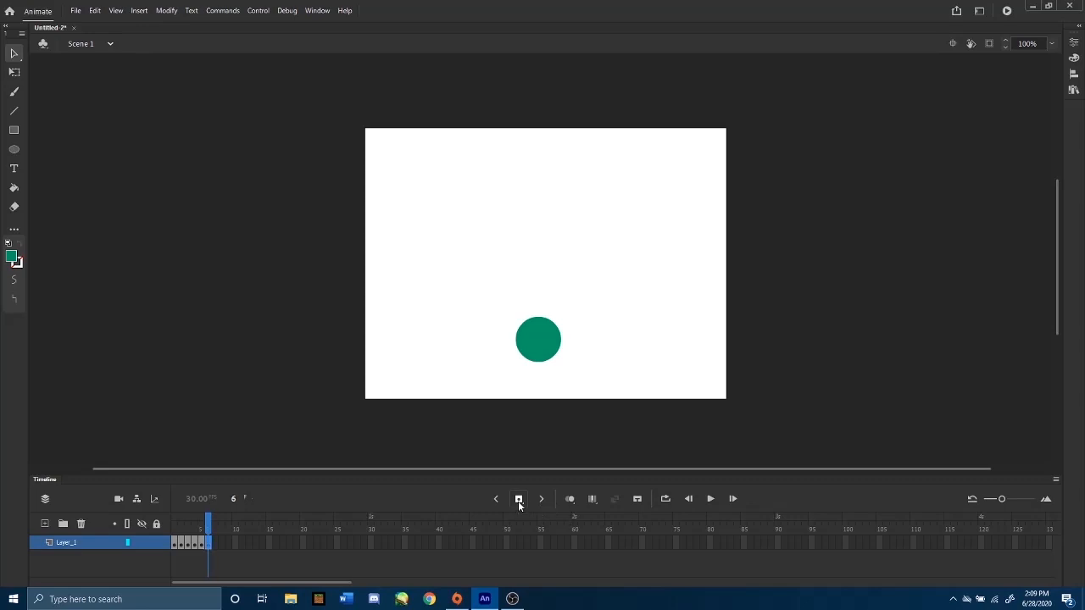
click(571, 498)
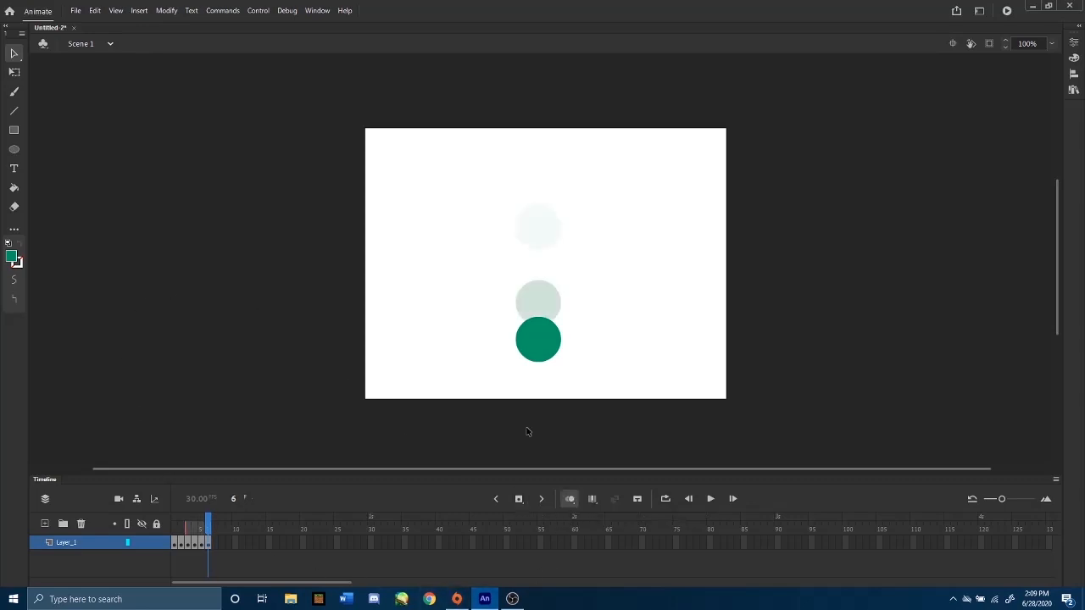
click(546, 339)
drag(547, 335, 547, 372)
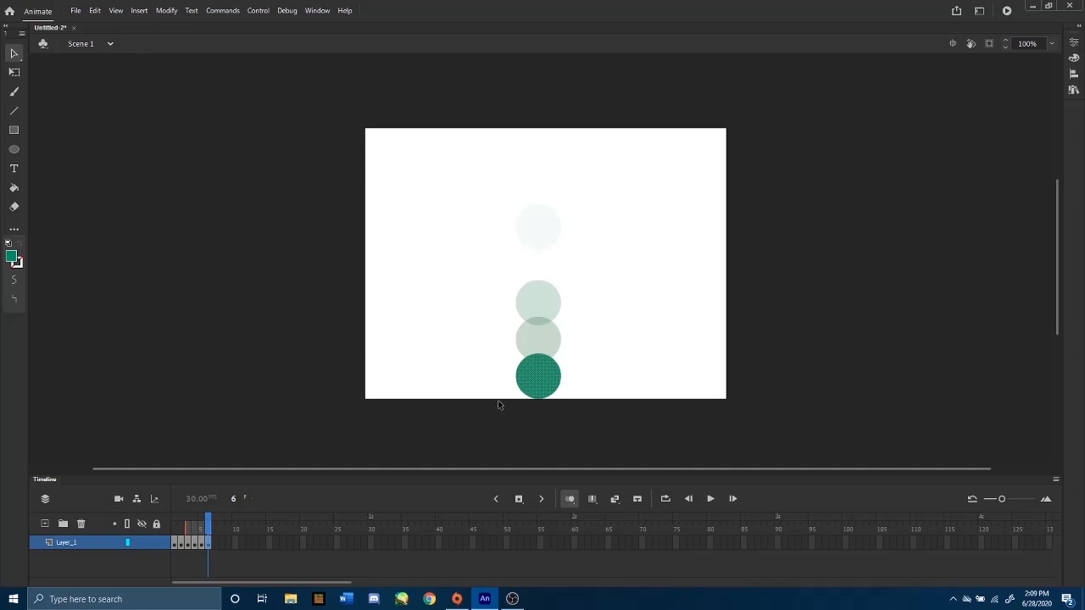
click(573, 499)
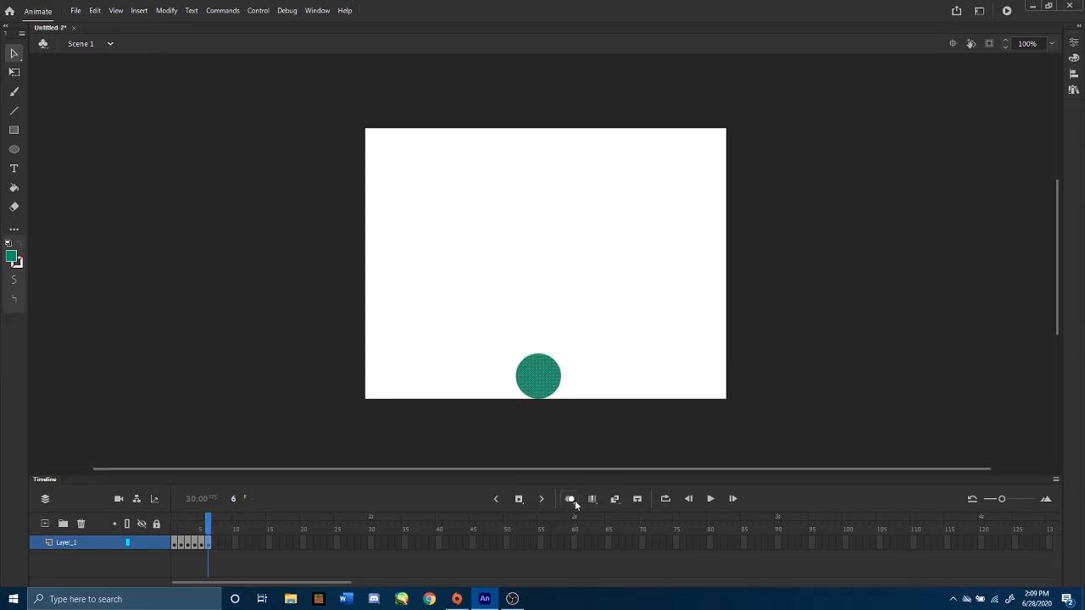
click(715, 502)
Insert a keyframe at frame 8, leaving frame 7 as a regular frame, and compare the circle on frames 6 to 8
click(520, 500)
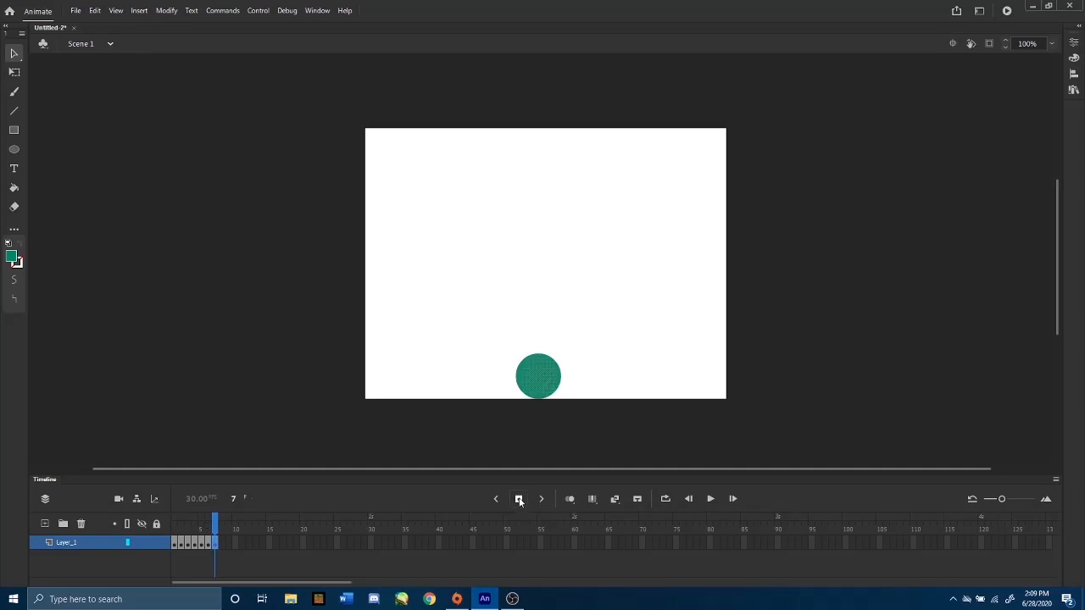
click(221, 543)
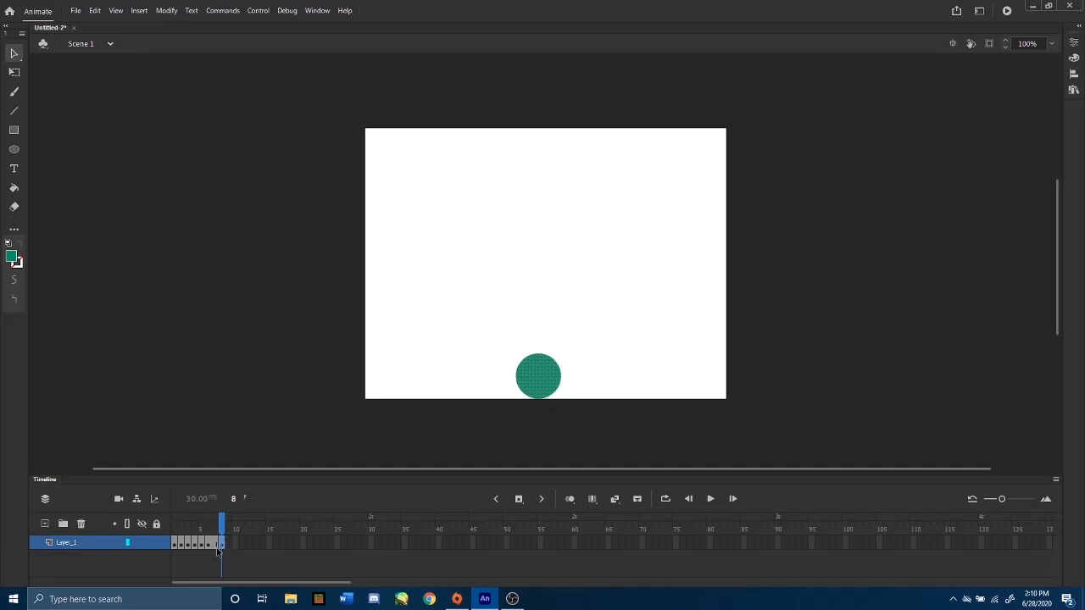
click(209, 545)
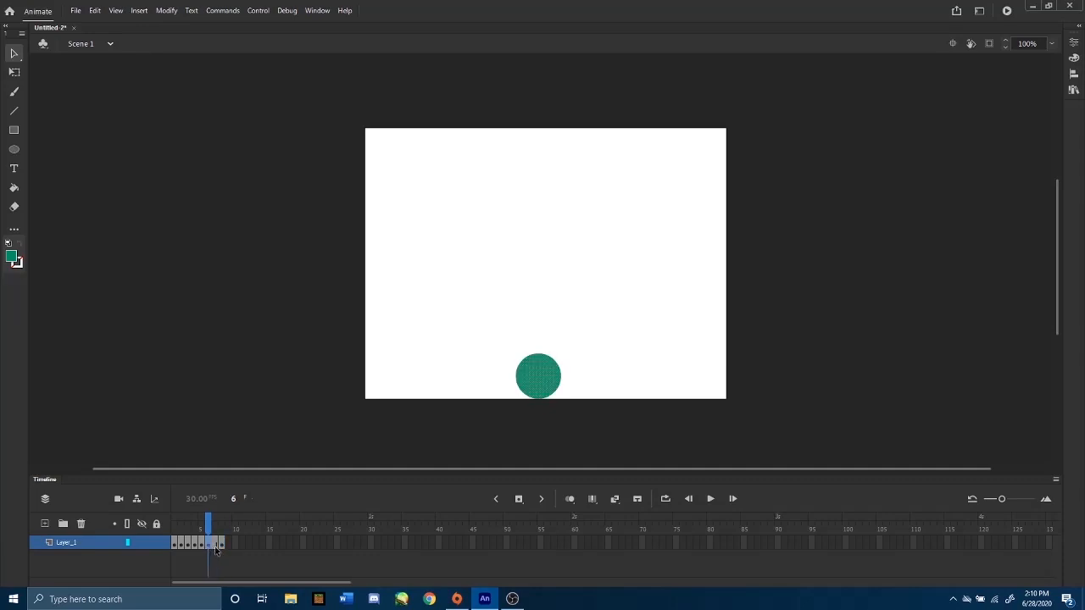
click(214, 545)
click(221, 546)
click(215, 547)
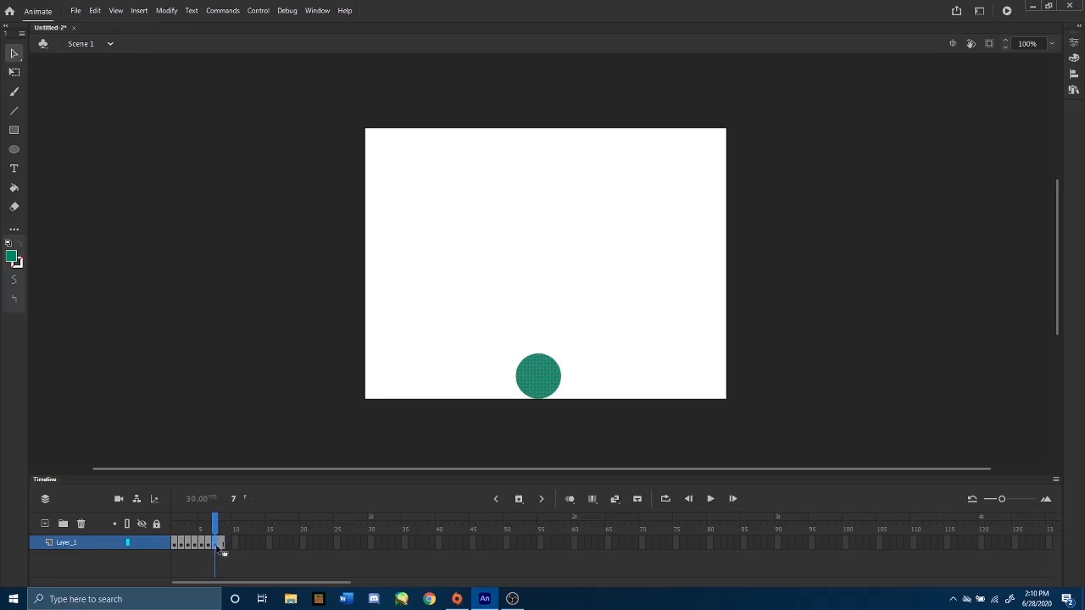
drag(216, 547, 220, 547)
click(222, 546)
click(215, 526)
drag(217, 527, 212, 531)
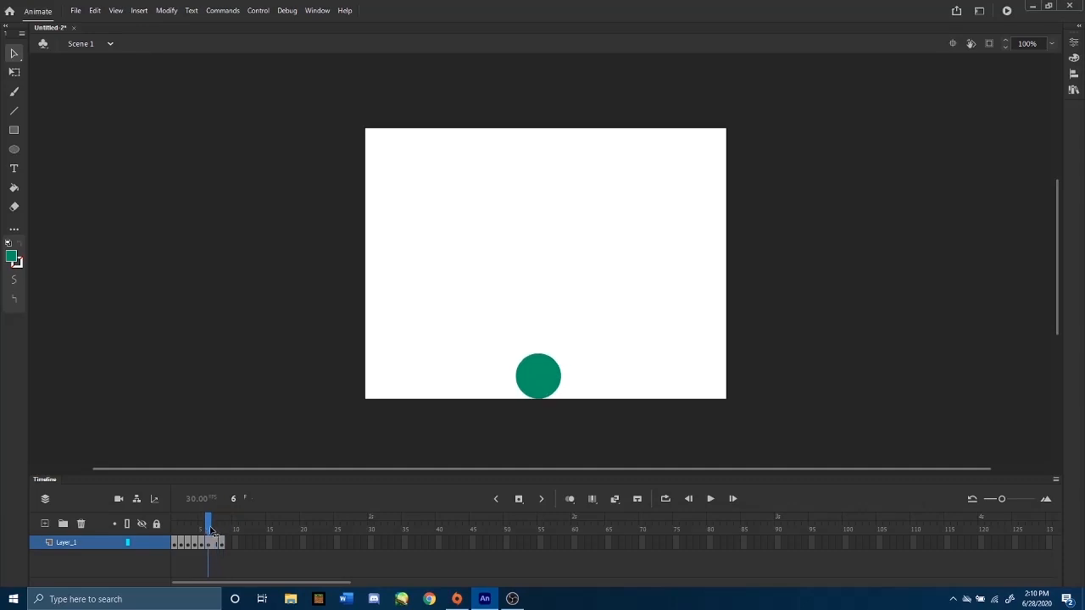
On frame 8, use Free Transform to place the circle's transformation point at its bottom edge and squash the circle downward from the top
click(224, 542)
click(14, 74)
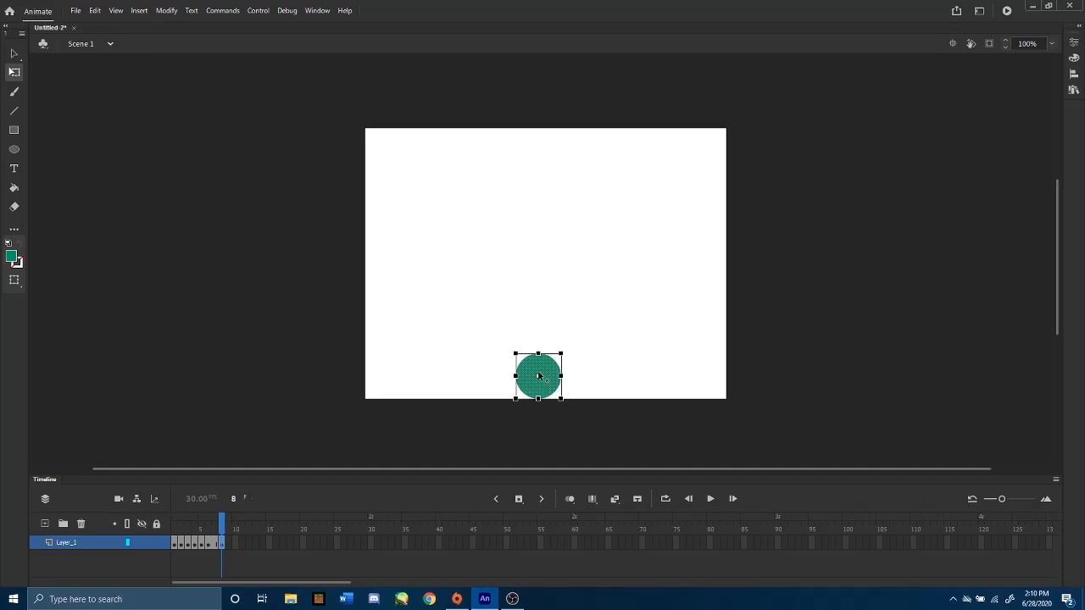
drag(538, 376, 540, 405)
drag(536, 351, 536, 369)
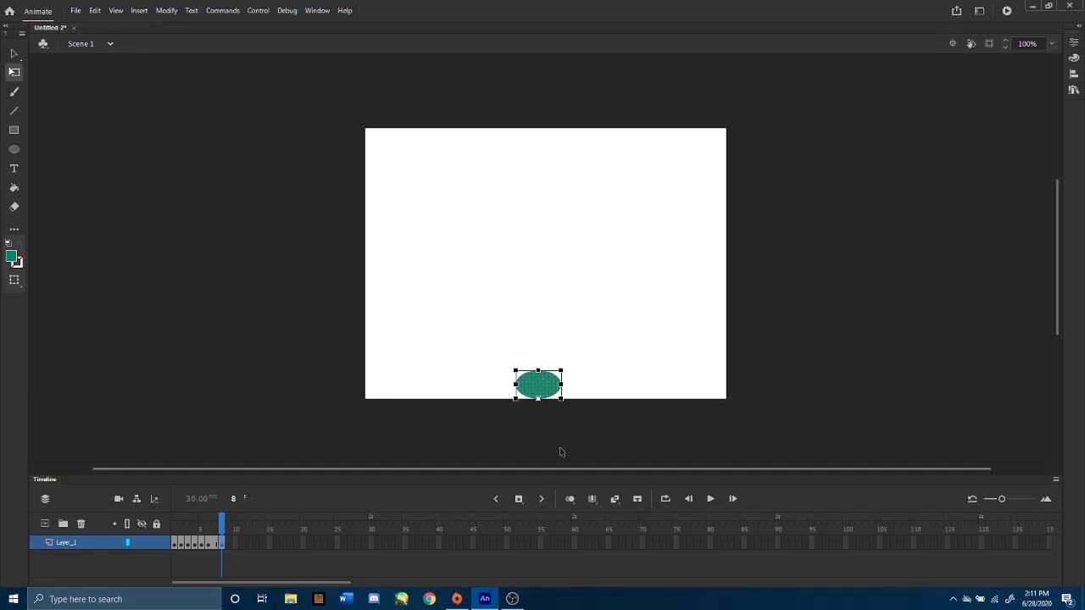
With onion skinning on, flatten the frame 8 circle slightly more and stretch it symmetrically wider into a squashed ellipse
click(569, 499)
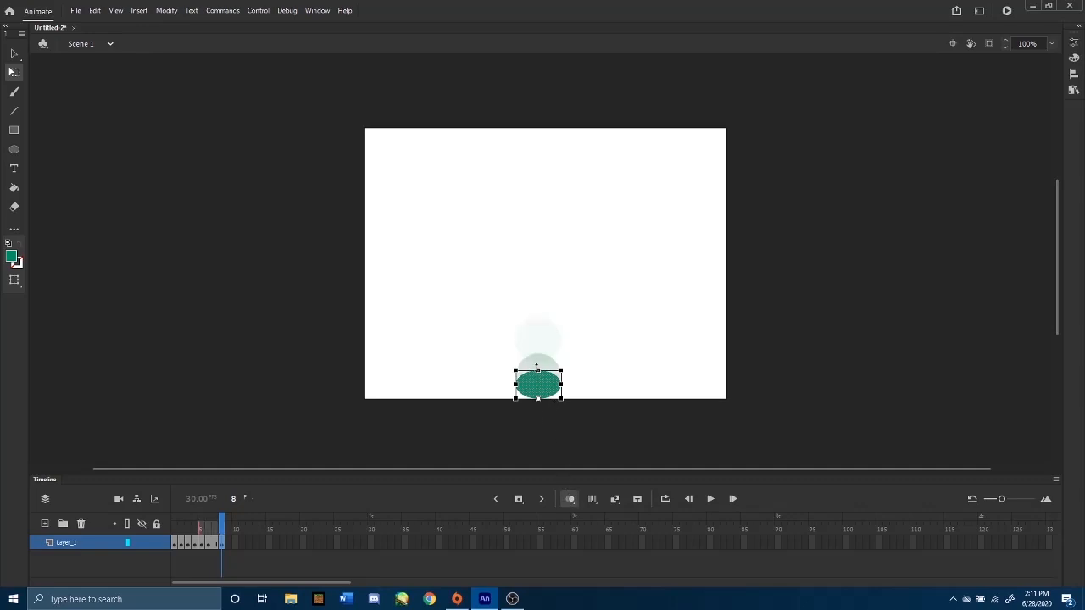
drag(537, 372, 537, 374)
drag(561, 387, 577, 384)
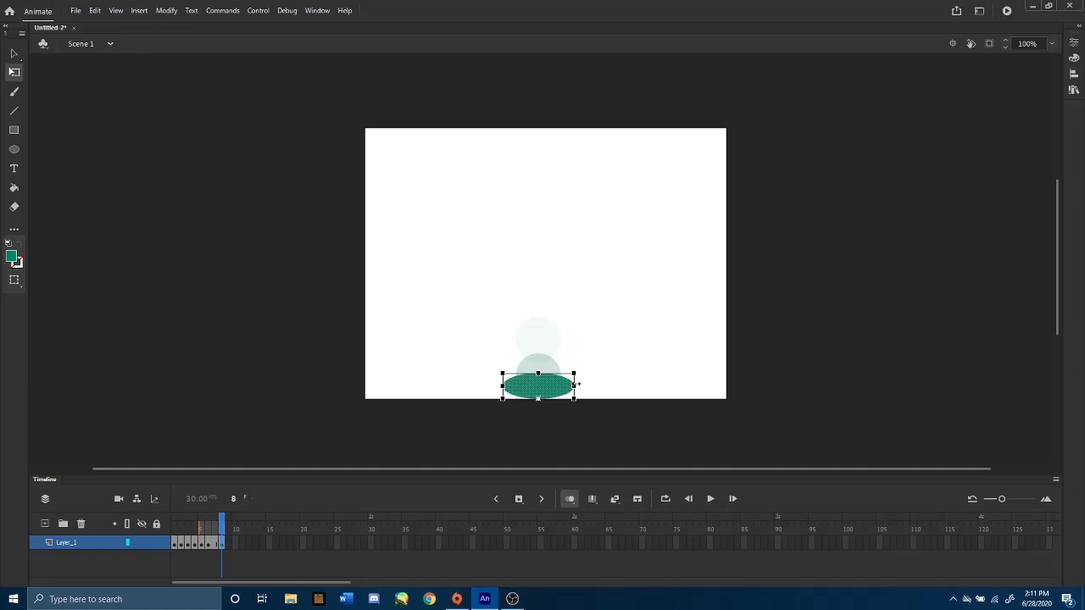
drag(578, 385, 579, 385)
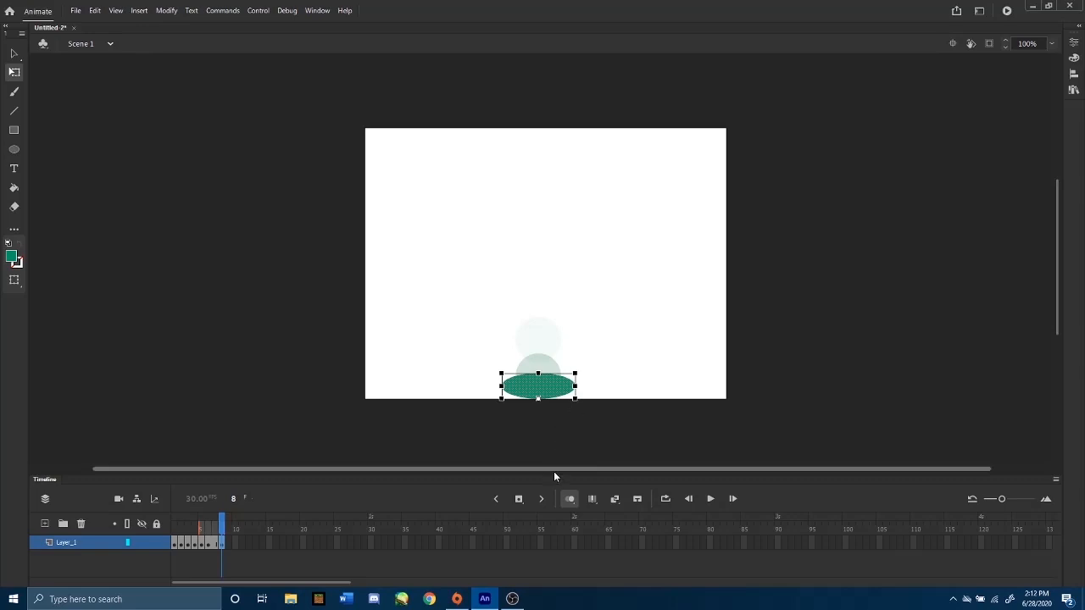
Turn off onion skinning and review the frames leading up to the squashed ellipse on frame 8
click(570, 499)
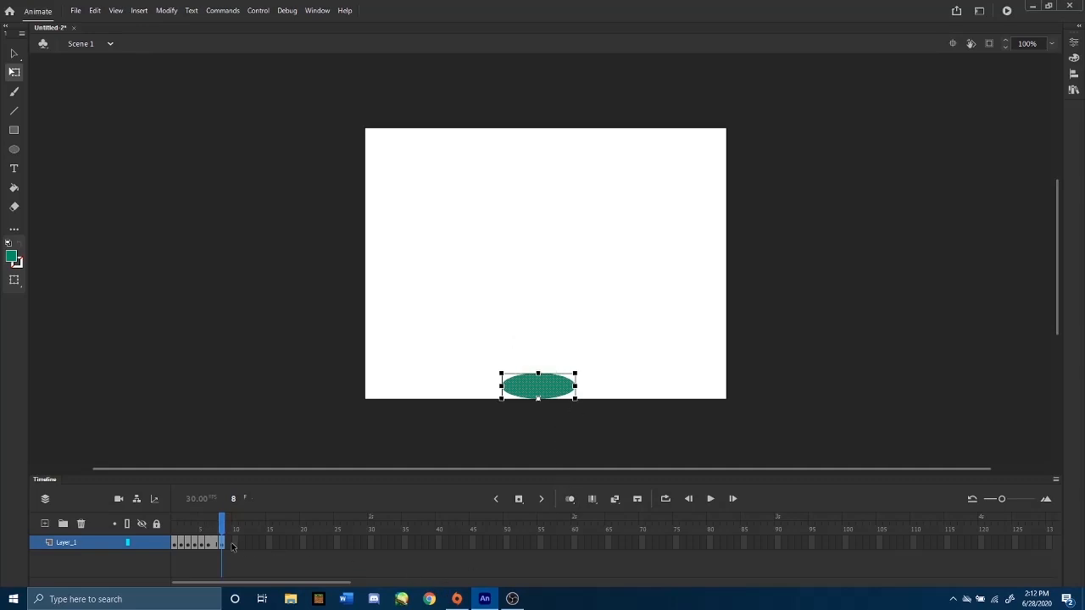
mouse_move(225, 529)
mouse_down()
mouse_move(174, 530)
mouse_move(222, 530)
mouse_move(189, 529)
mouse_move(220, 529)
mouse_move(195, 529)
mouse_move(220, 547)
mouse_move(191, 547)
mouse_move(225, 539)
mouse_up()
click(197, 544)
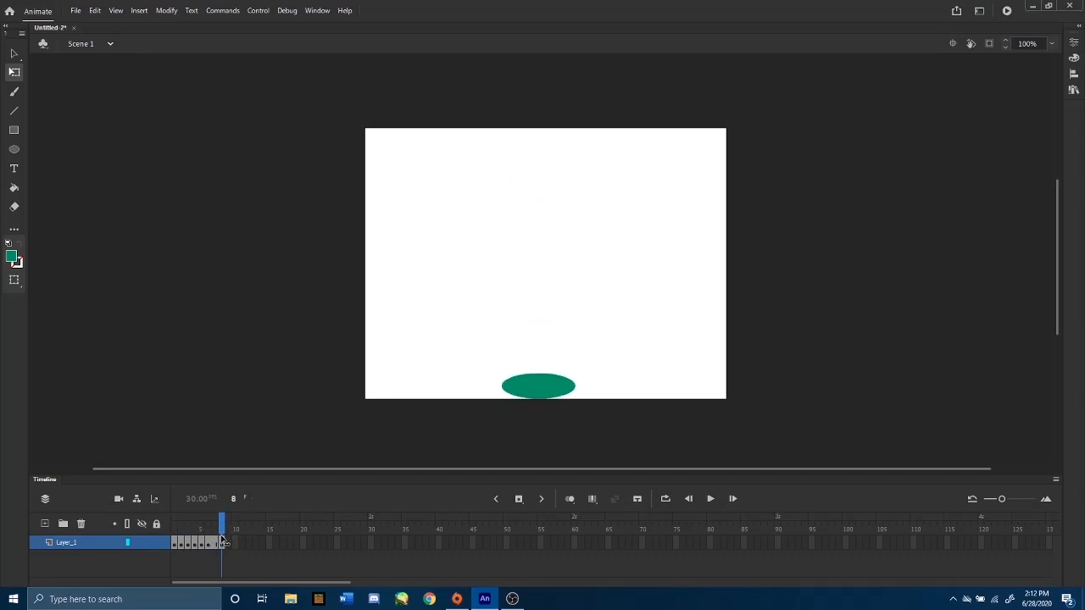
drag(223, 539, 214, 543)
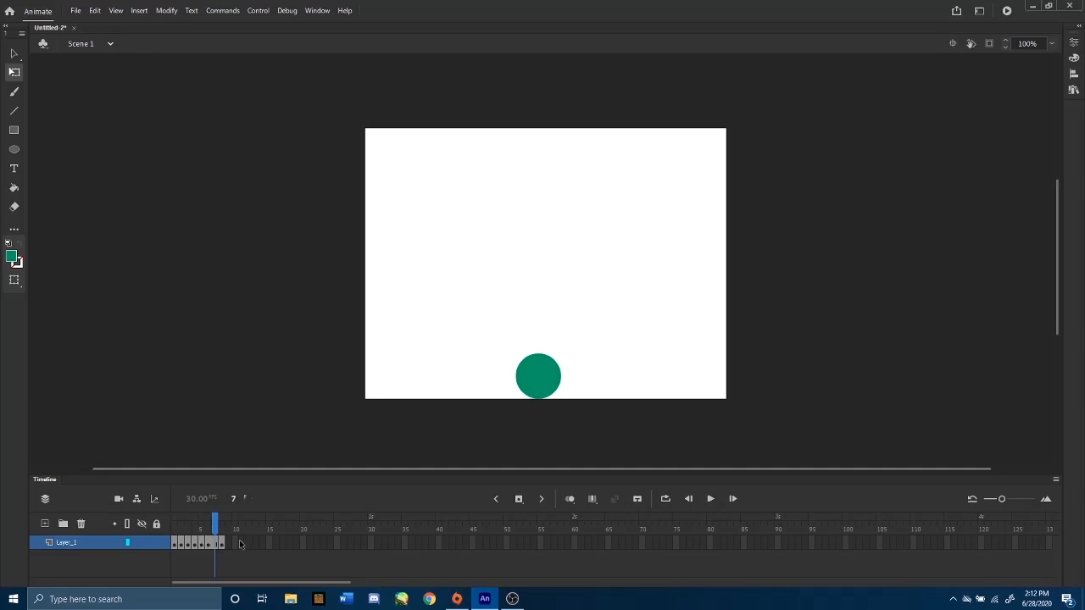
Insert a keyframe at frame 7 and turn on onion skinning to show the neighbouring frames
click(214, 544)
right_click(215, 547)
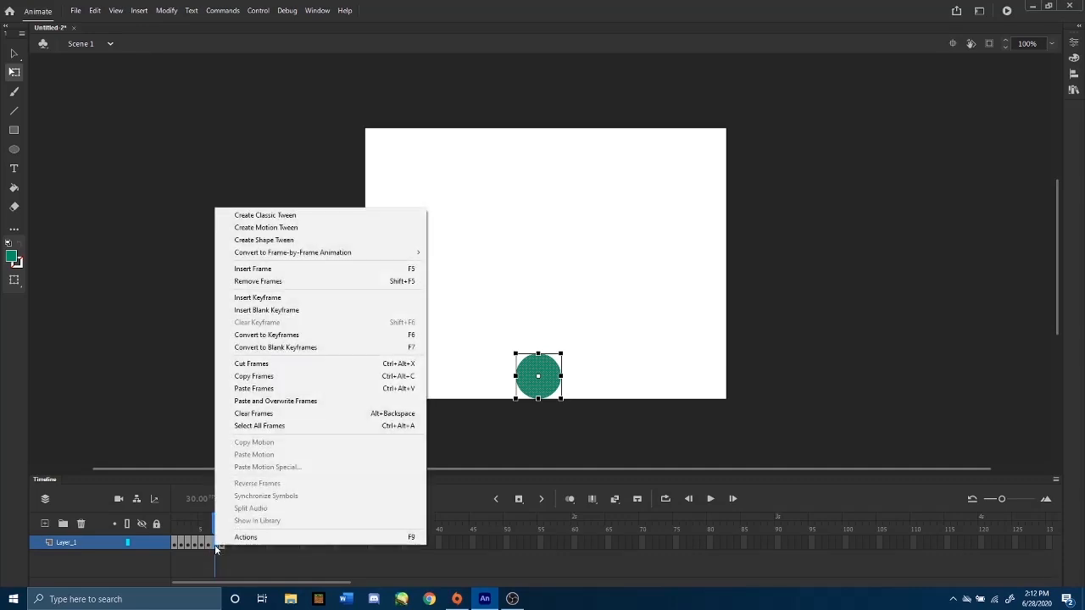
click(267, 300)
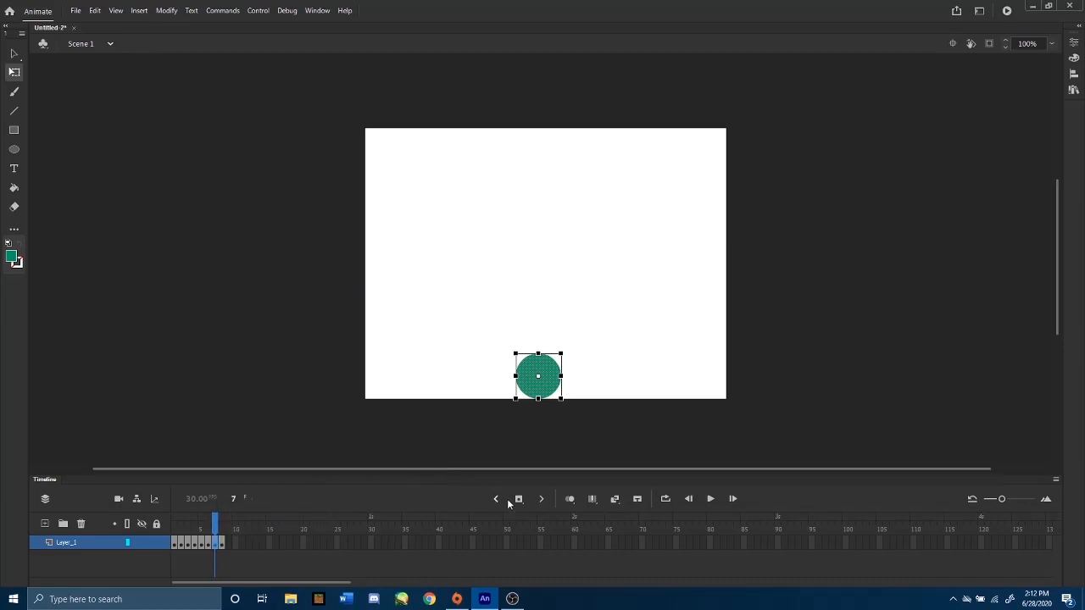
click(571, 499)
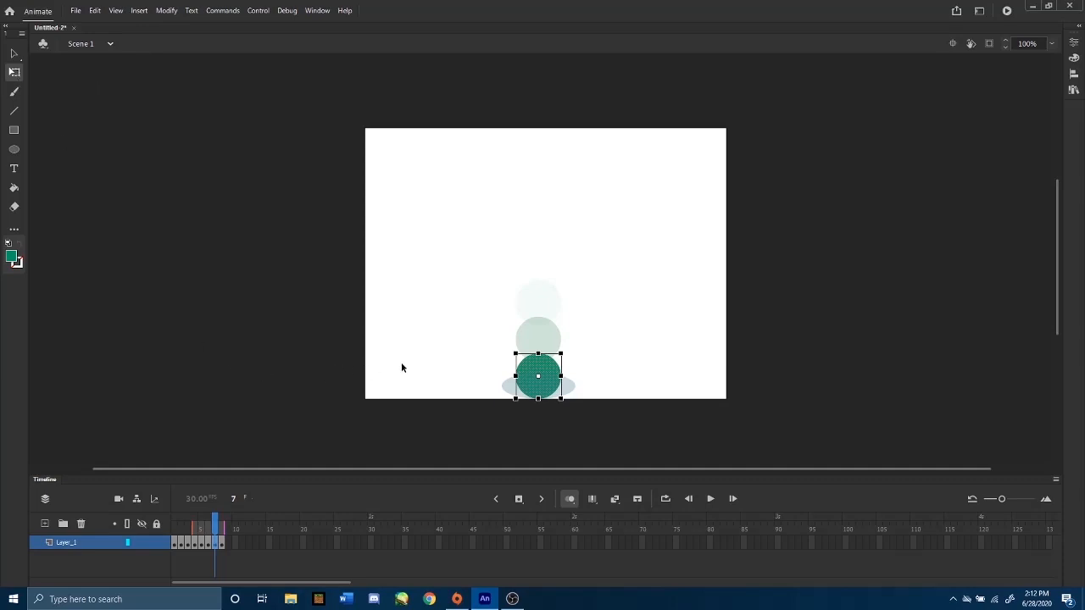
On frame 7, move the circle's transformation point to its bottom edge, squash and widen it into a partly flattened ellipse, then turn off onion skinning
drag(538, 377, 540, 400)
drag(536, 352, 536, 362)
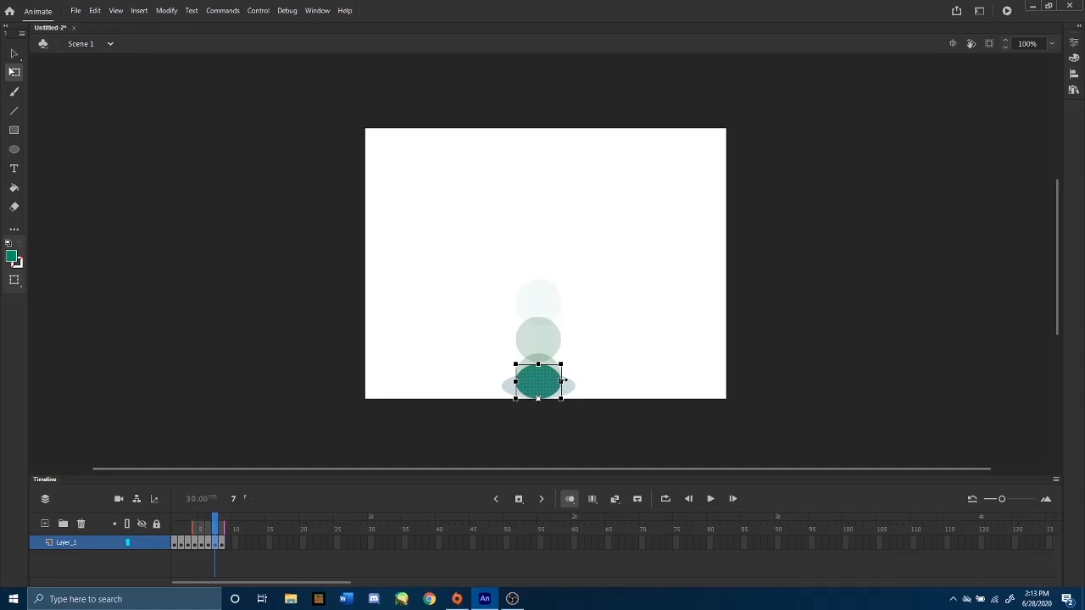
drag(563, 381, 572, 382)
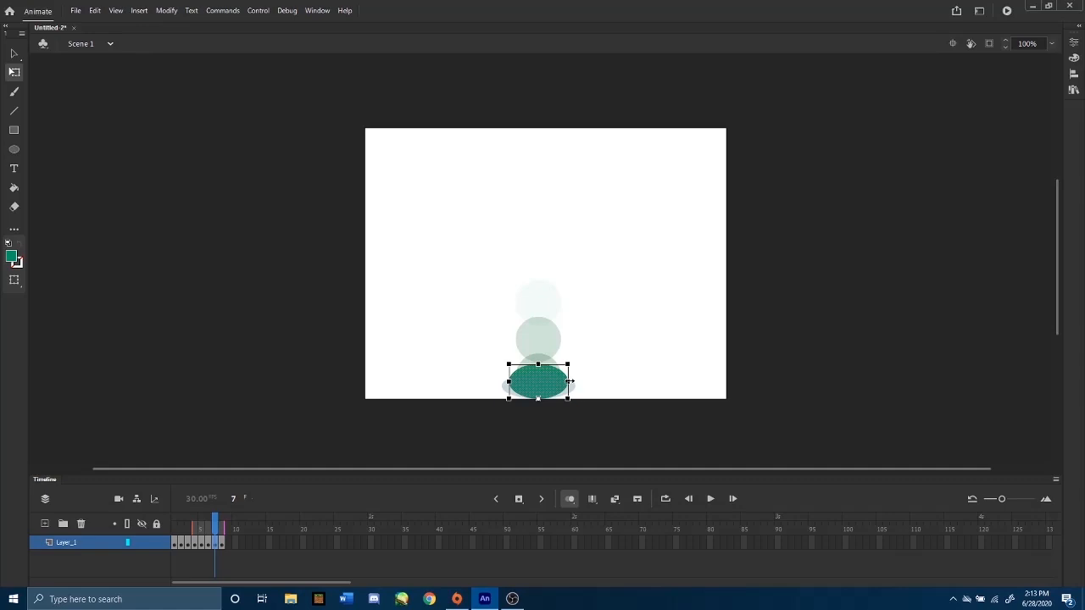
click(559, 419)
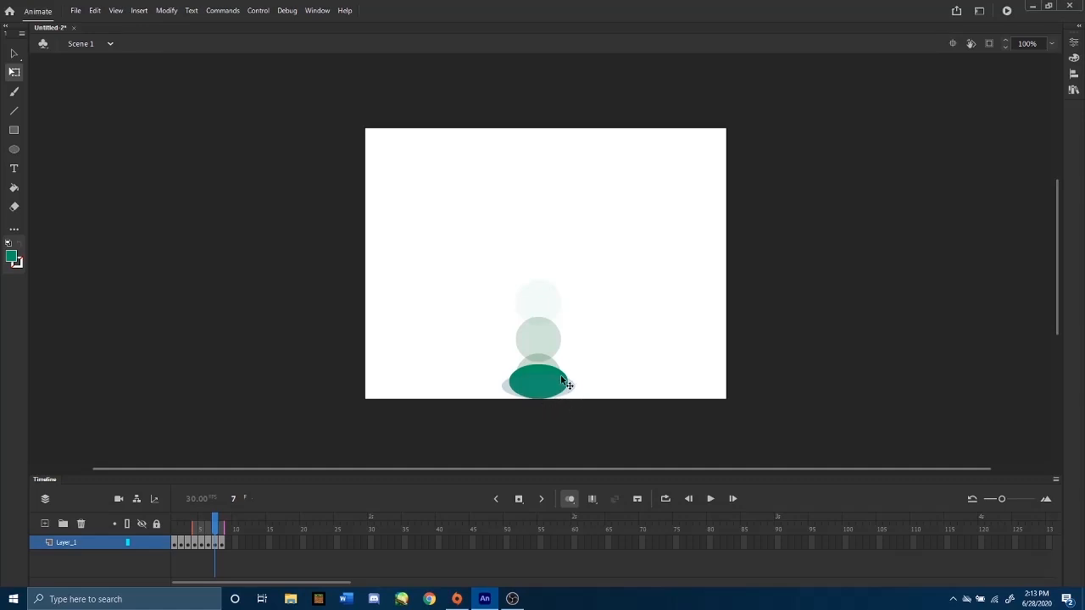
click(568, 499)
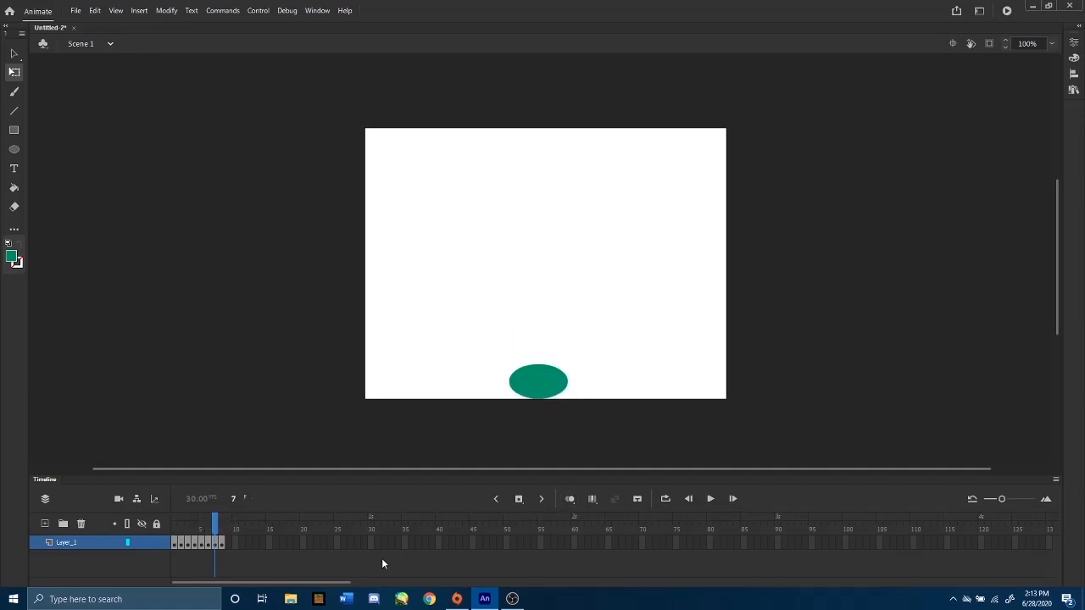
Scrub to frame 8, lock Layer_1 and play the falling-ball animation
mouse_move(214, 527)
mouse_down()
mouse_move(224, 526)
mouse_move(174, 525)
mouse_move(222, 522)
mouse_up()
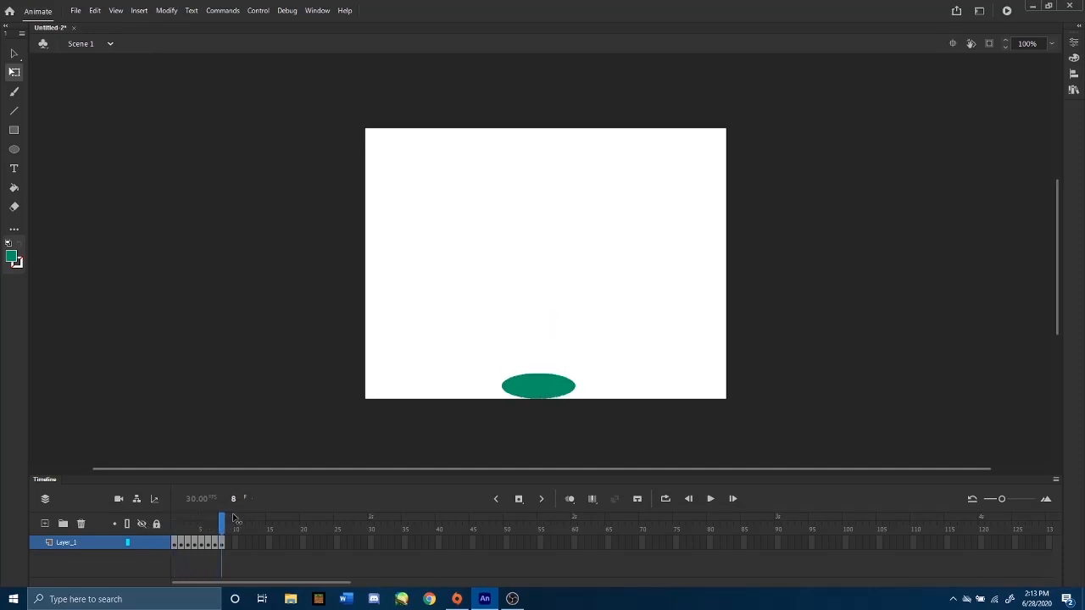
click(157, 542)
click(709, 505)
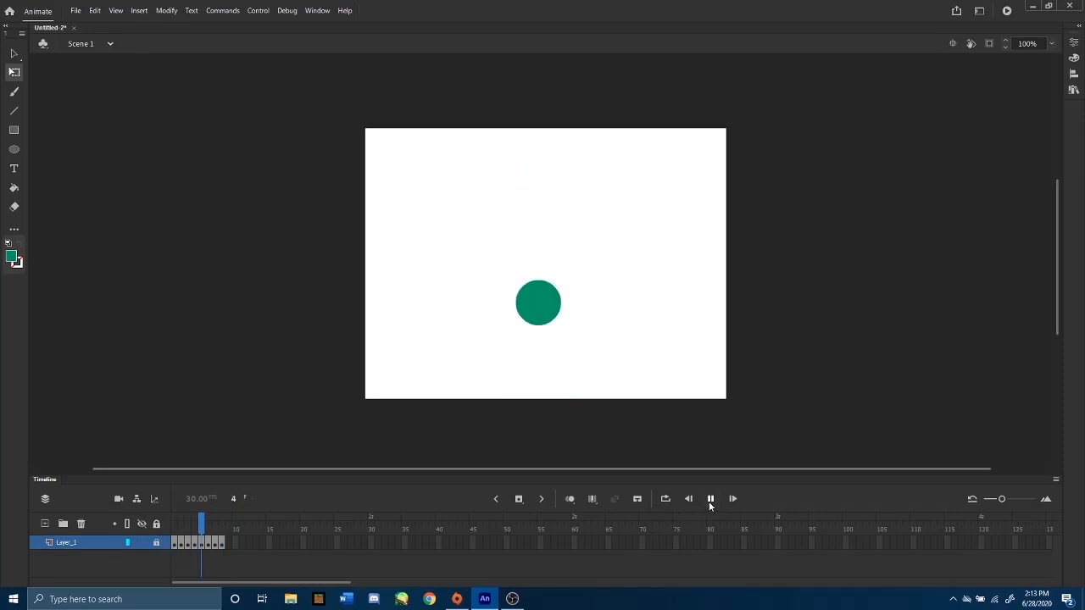
click(709, 505)
click(709, 505)
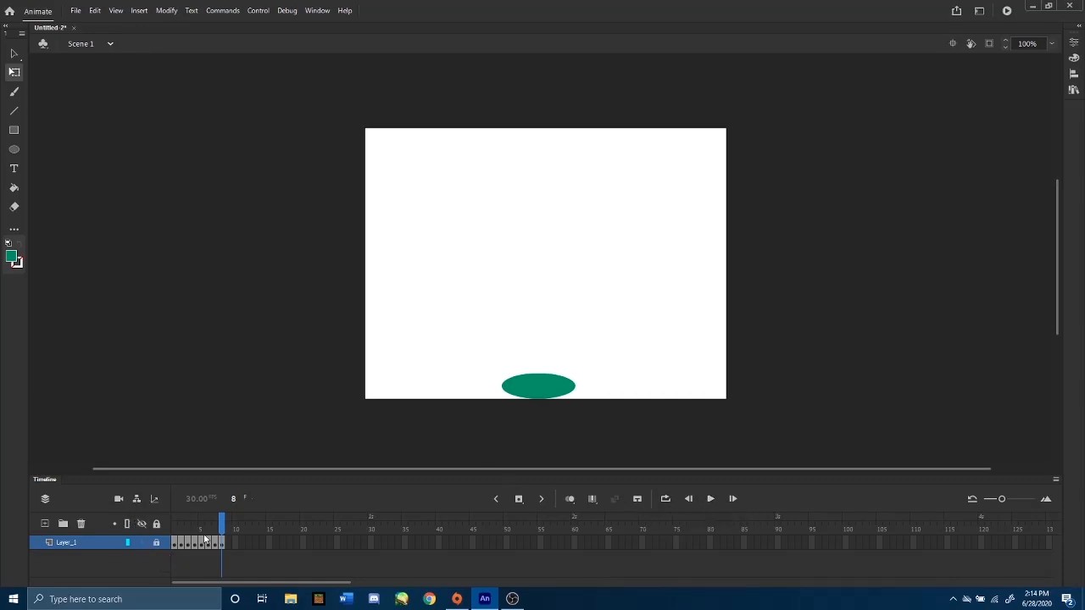
Examine the ball's position and shape on individual keyframes between frames 1 and 8, ending on frame 1
mouse_move(215, 523)
mouse_down()
mouse_move(175, 523)
mouse_move(222, 523)
mouse_up()
click(174, 544)
click(187, 544)
click(207, 544)
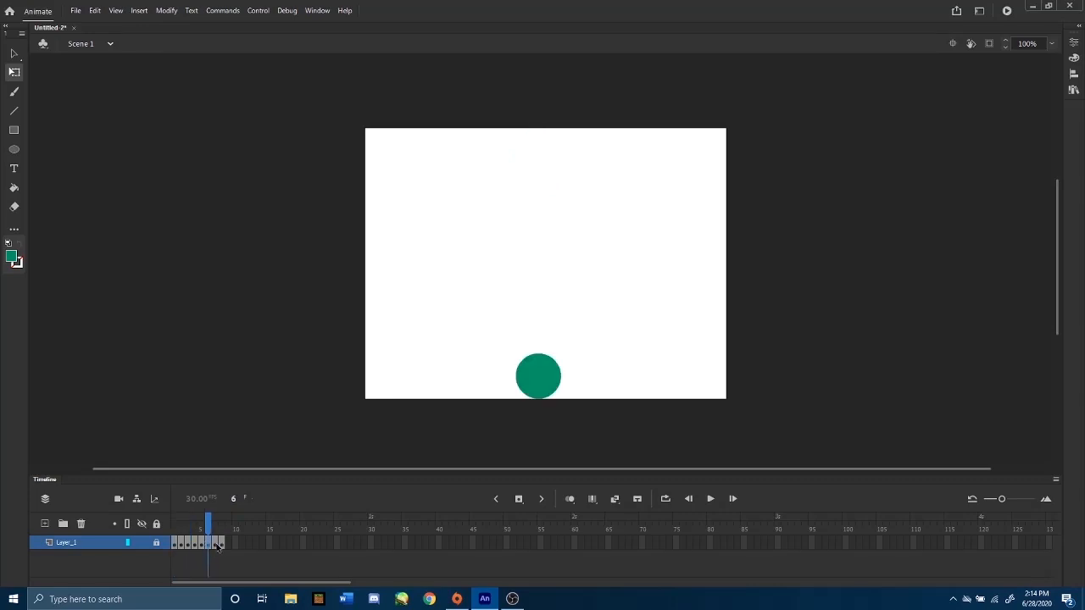
click(214, 544)
click(221, 544)
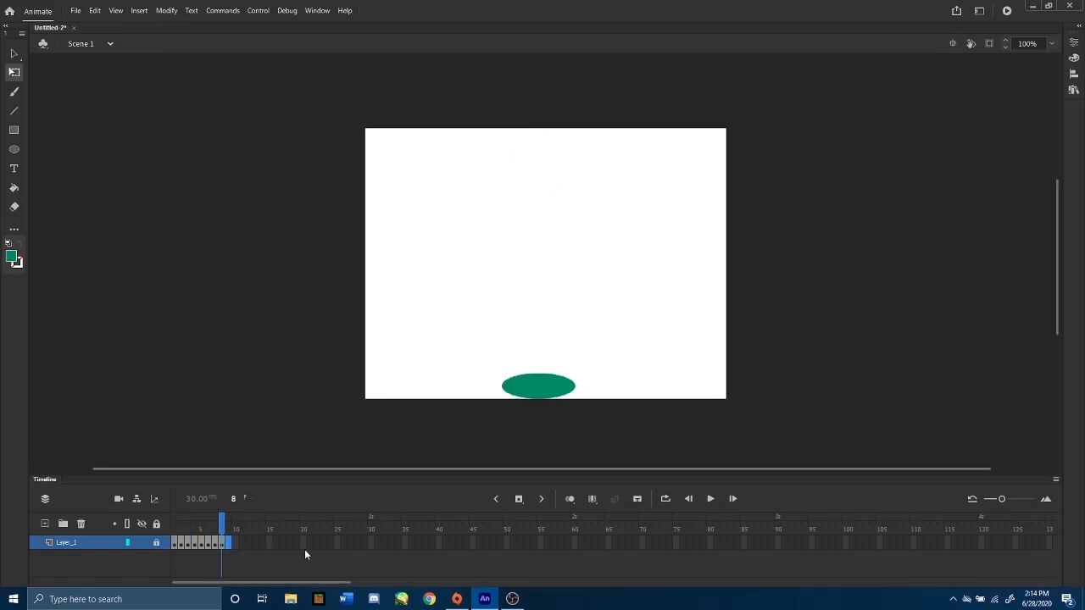
click(288, 560)
click(174, 544)
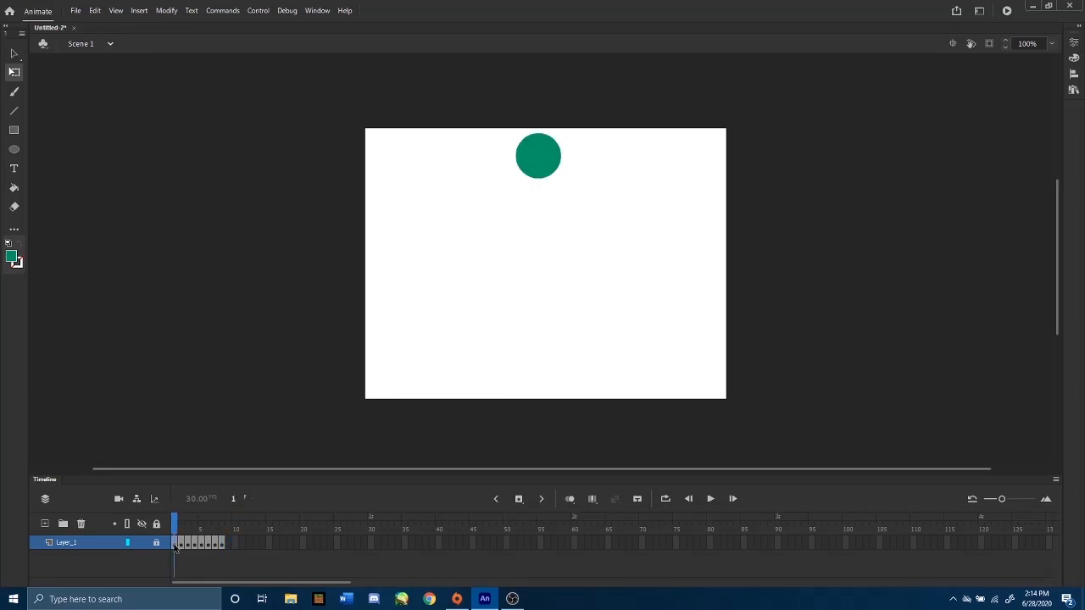
click(174, 546)
Unlock Layer_1, rename it Ball and clear the frame selection
click(66, 542)
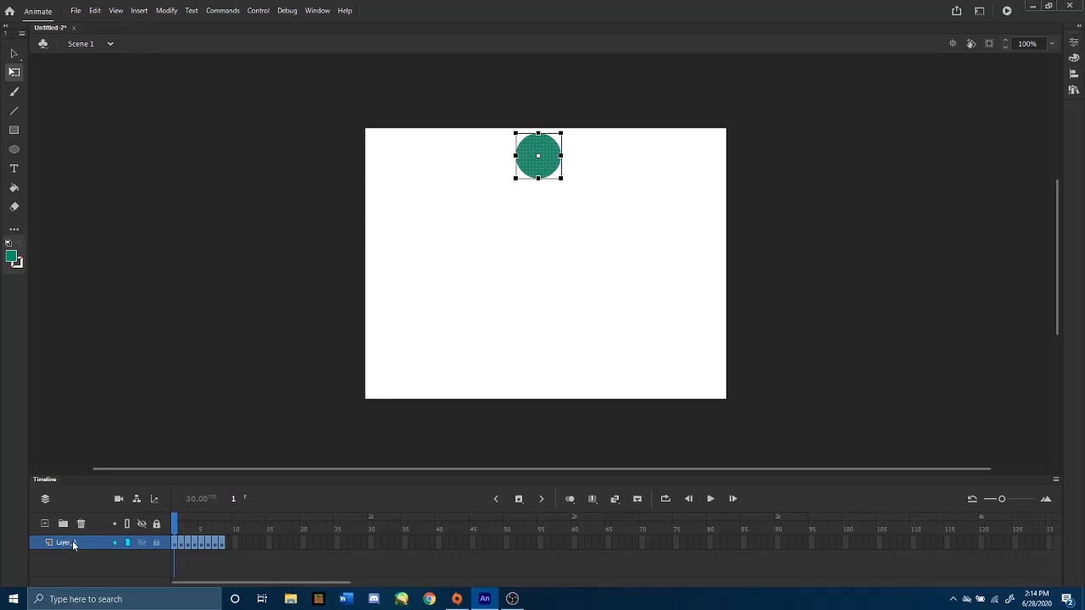
double_click(72, 543)
text(Ball)
key(Return)
click(194, 555)
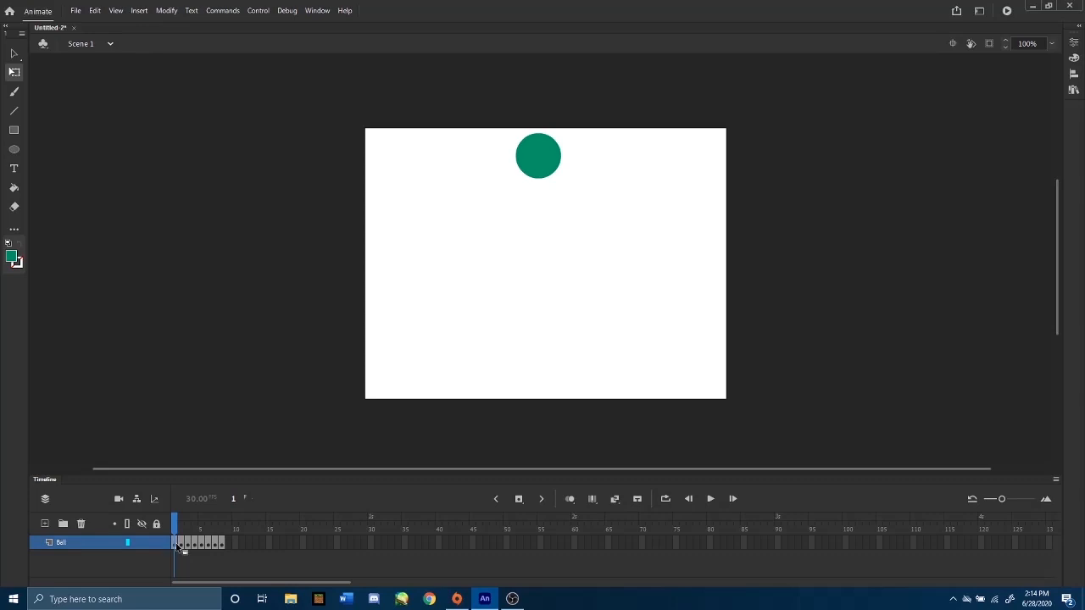
Select frames 1 to 8 of the Ball layer and copy them
key(ctrl+a)
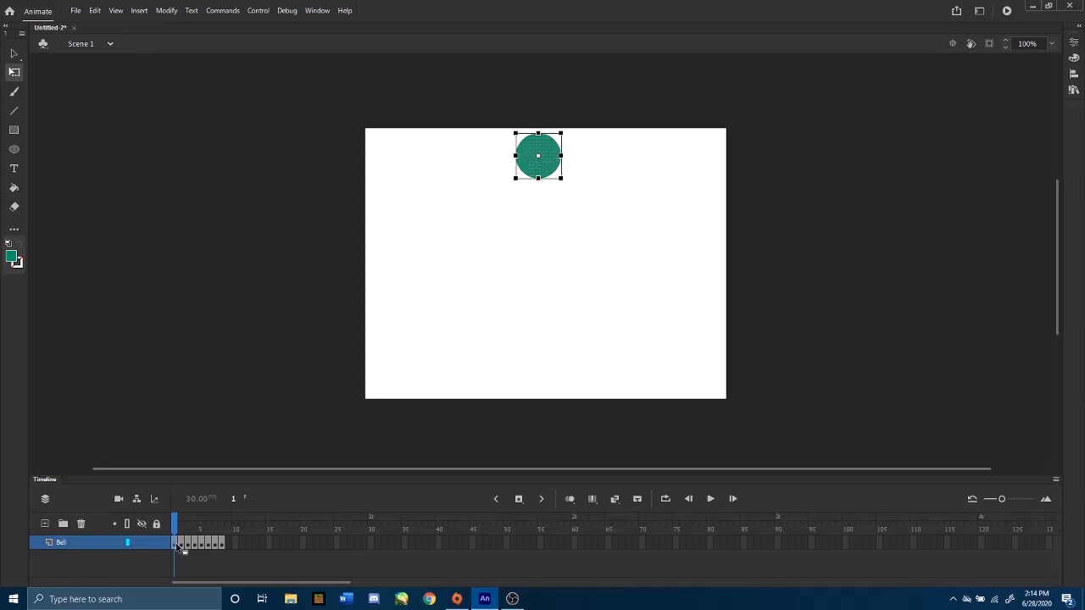
click(221, 544)
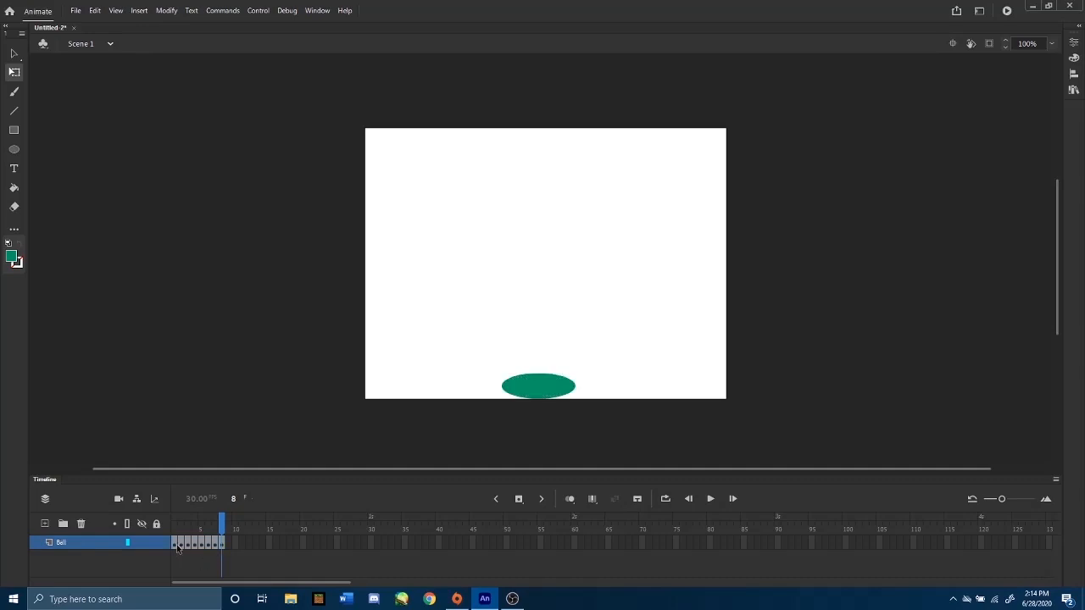
drag(175, 544, 221, 550)
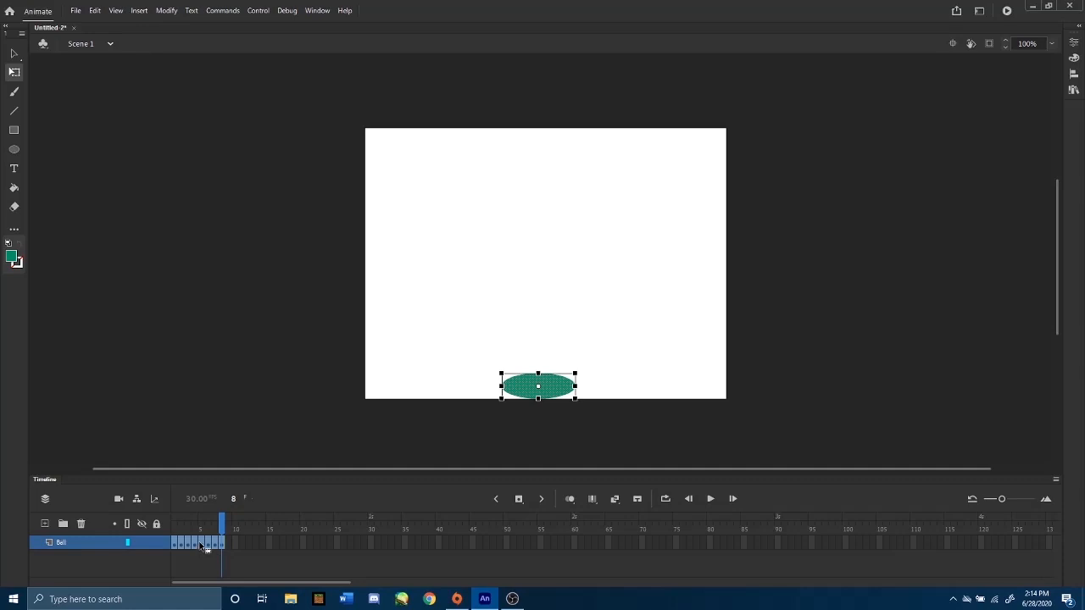
right_click(201, 545)
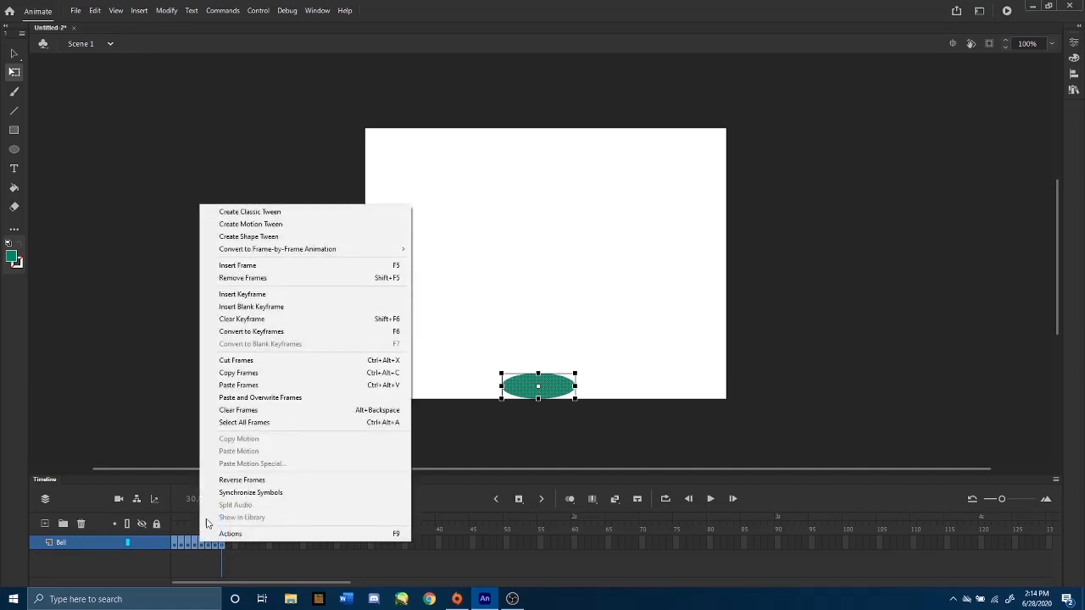
click(261, 374)
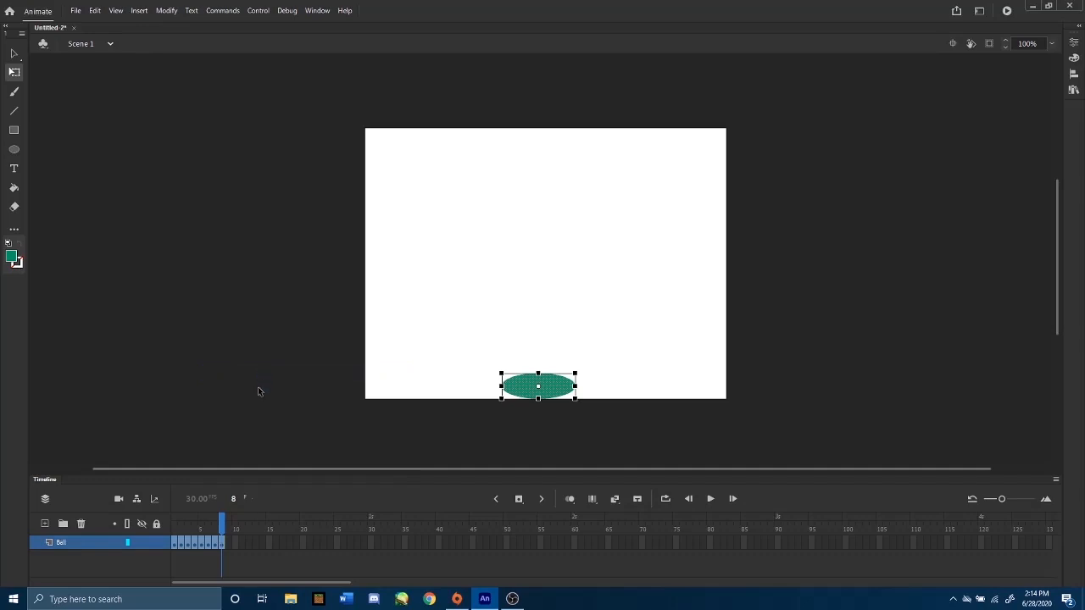
Insert a frame at frame 9 of the Ball layer and paste the copied frames there
click(227, 543)
click(222, 524)
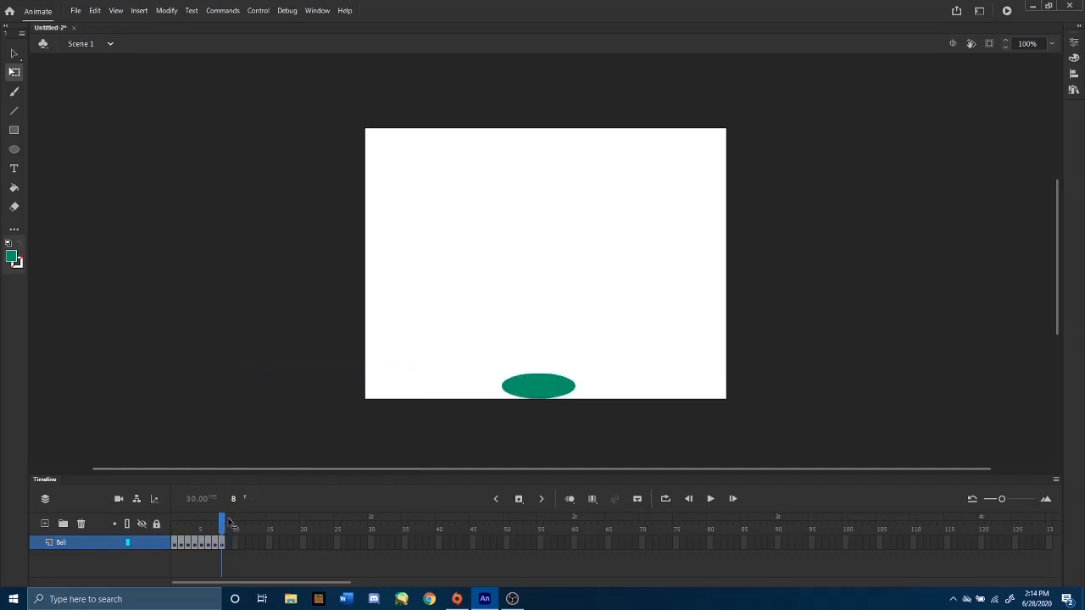
right_click(229, 544)
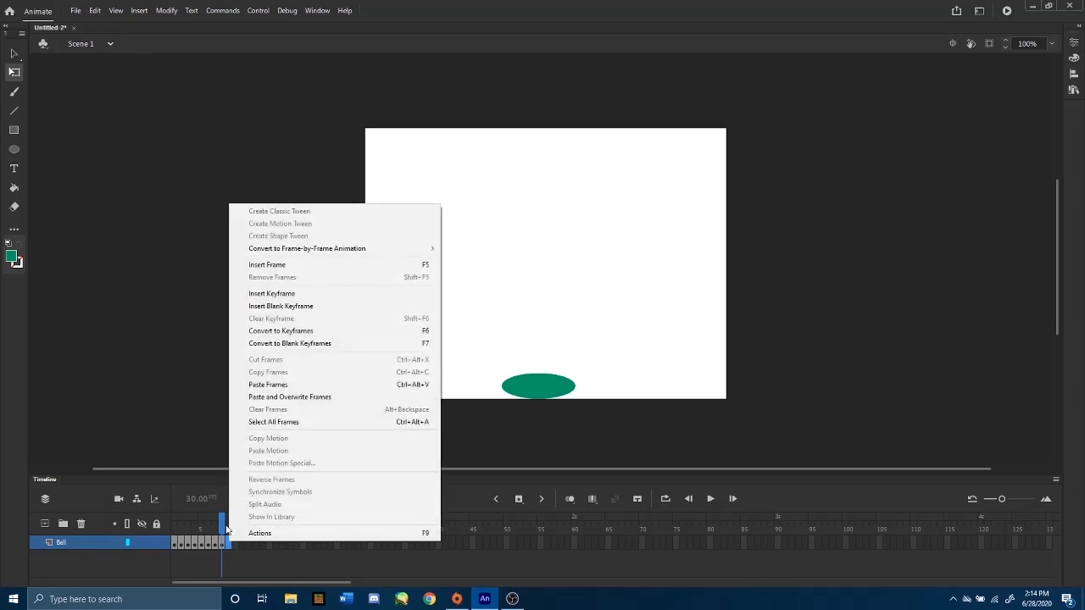
click(270, 265)
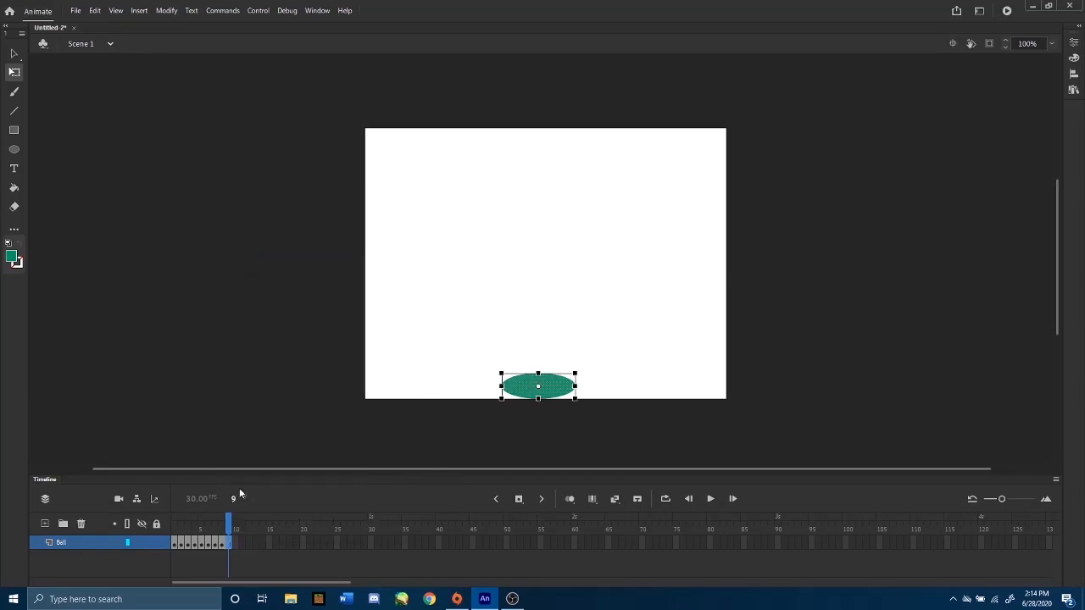
right_click(234, 545)
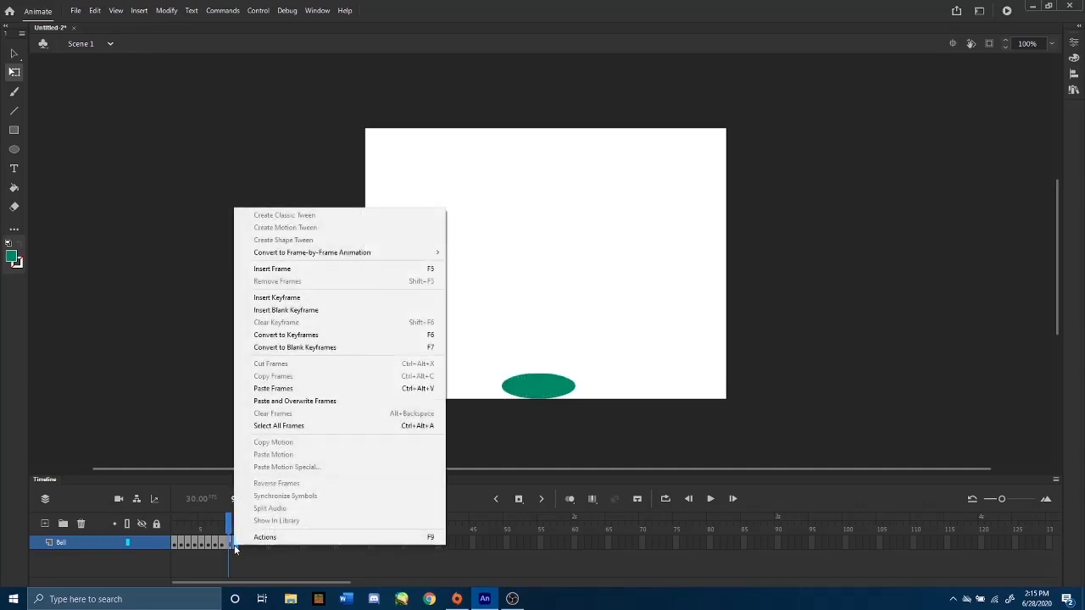
right_click(229, 544)
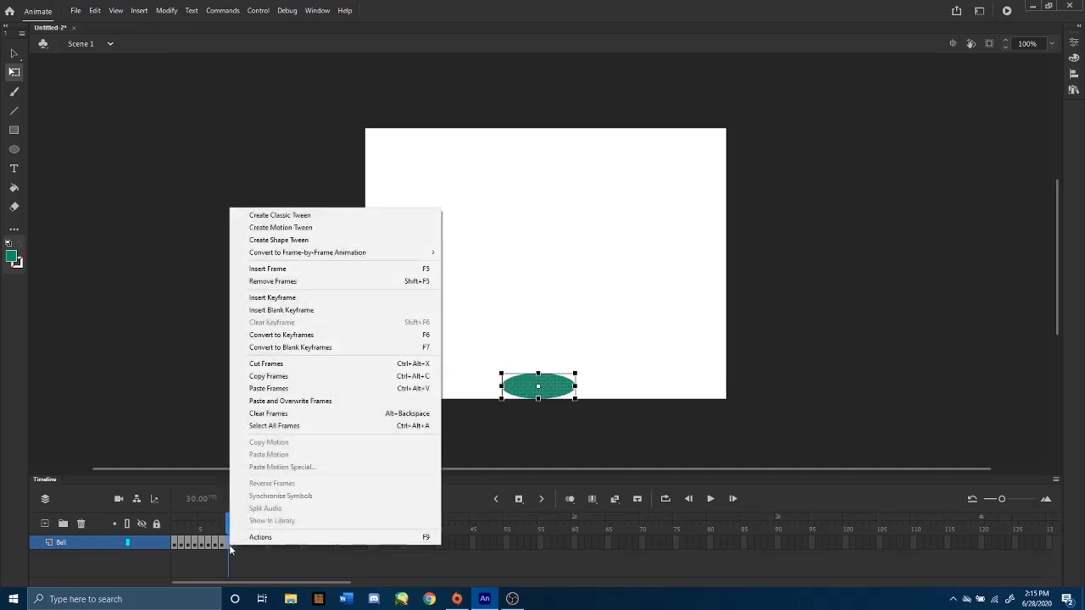
click(296, 390)
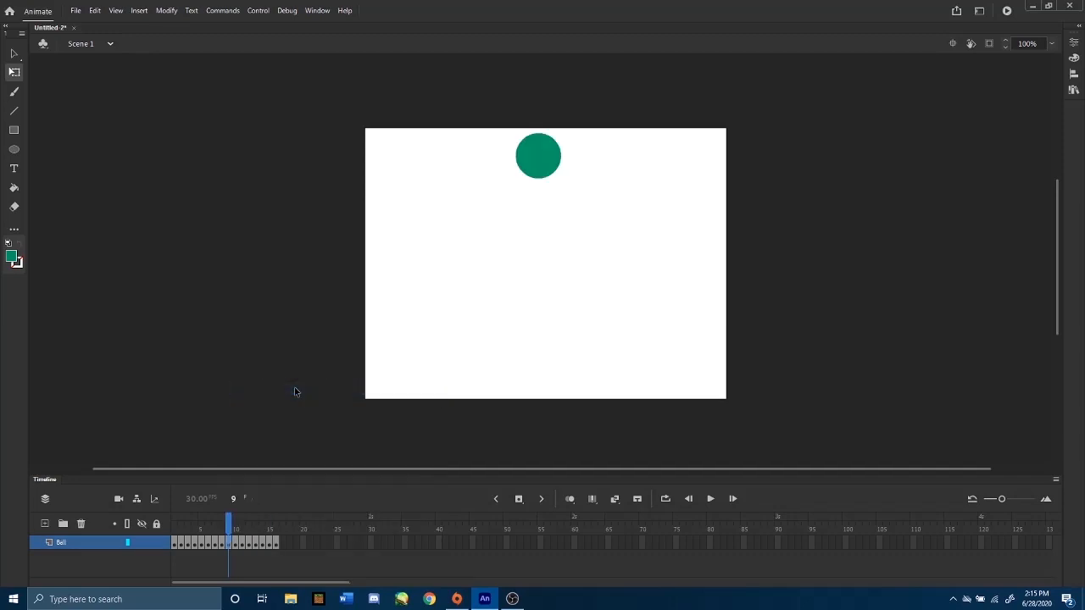
Select the pasted frames 9 to 16 and reverse their order so the ball rises again
mouse_move(225, 530)
mouse_down()
mouse_move(278, 533)
mouse_move(230, 533)
mouse_up()
drag(227, 547, 274, 549)
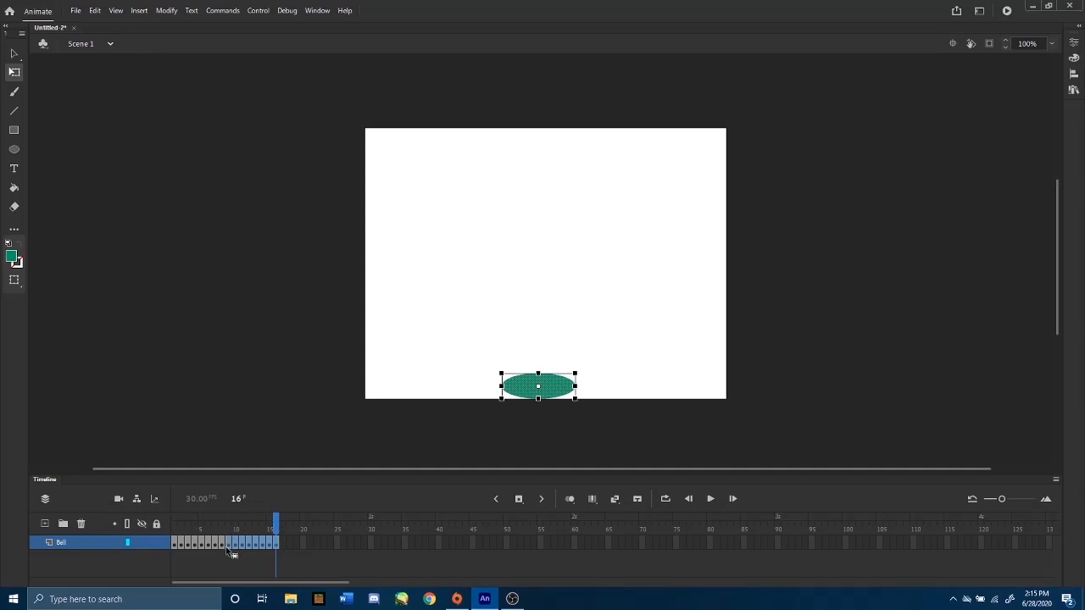
mouse_move(276, 527)
mouse_down()
mouse_move(230, 527)
mouse_move(274, 527)
mouse_move(273, 544)
mouse_up()
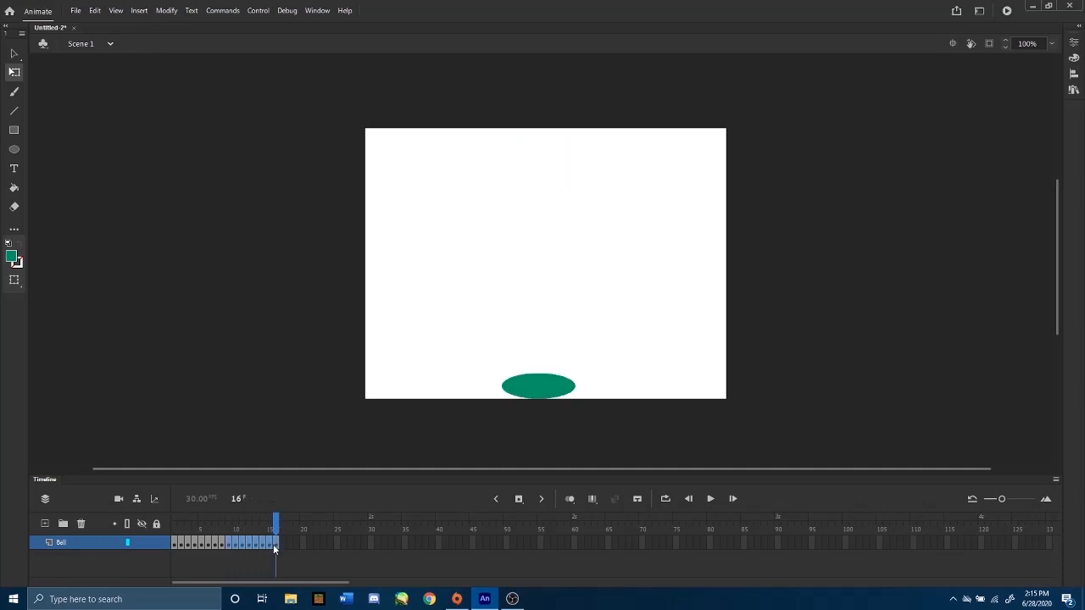
right_click(263, 547)
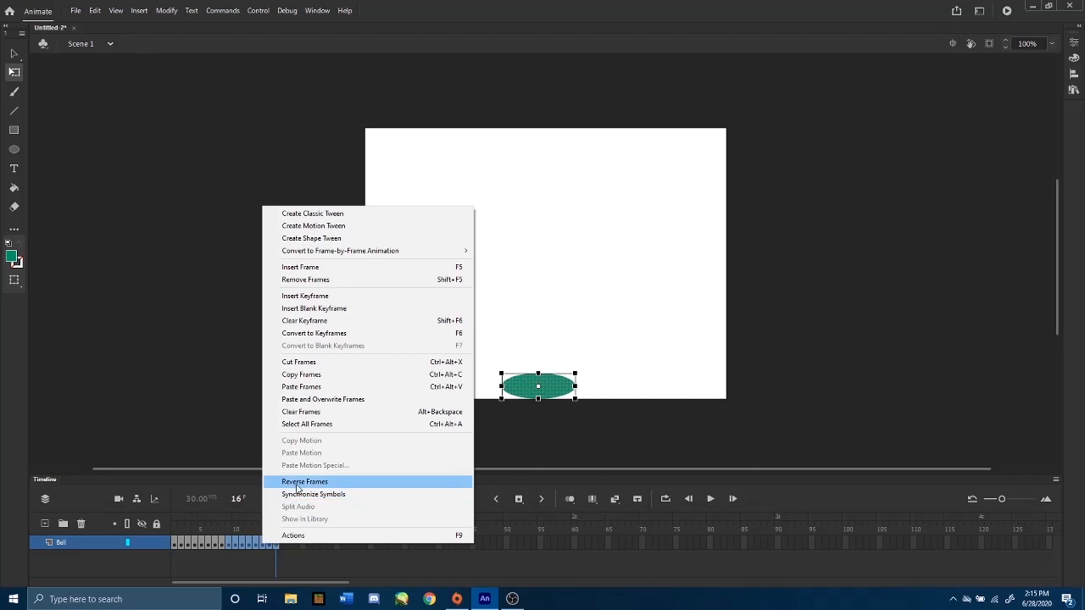
click(297, 483)
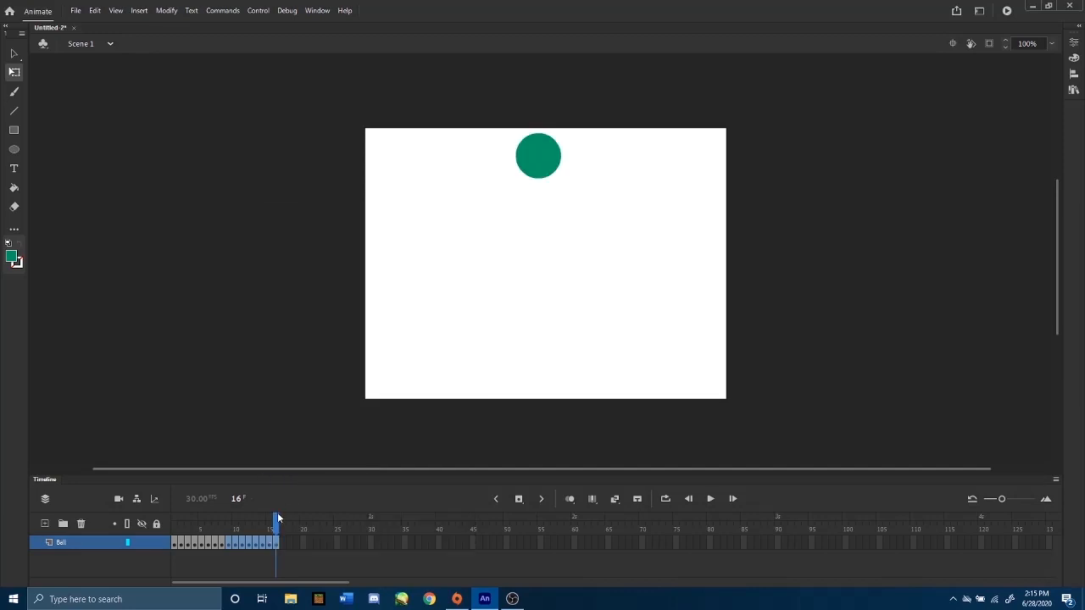
Scrub back to frame 1, lock the Ball layer and play the complete bounce
drag(281, 521, 176, 536)
click(158, 543)
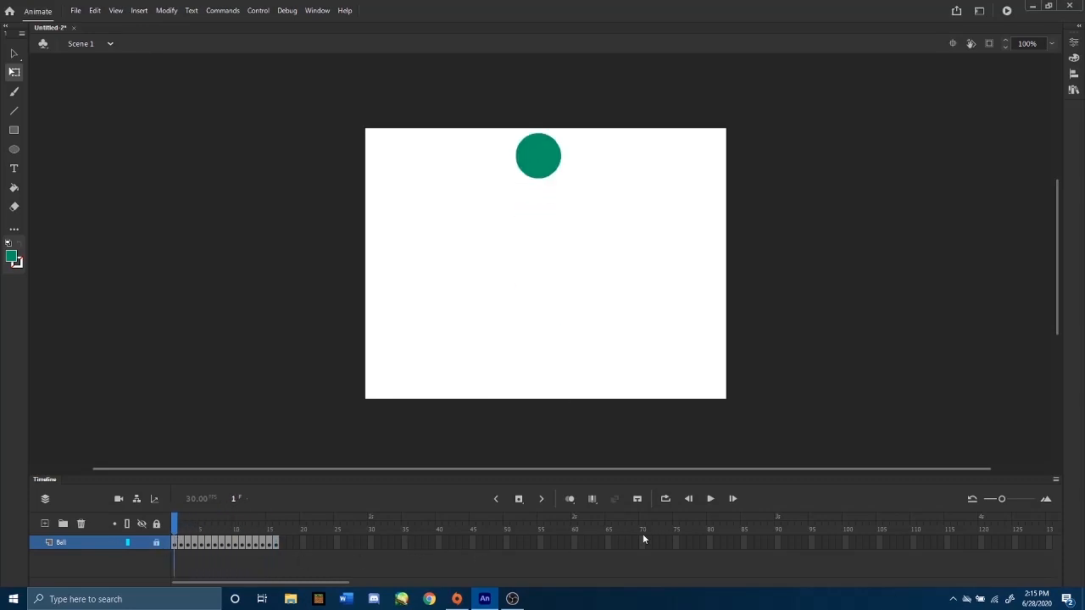
click(711, 500)
Hold the first two ball positions longer by inserting an extra frame at frame 1 and at frame 3
click(174, 546)
right_click(176, 547)
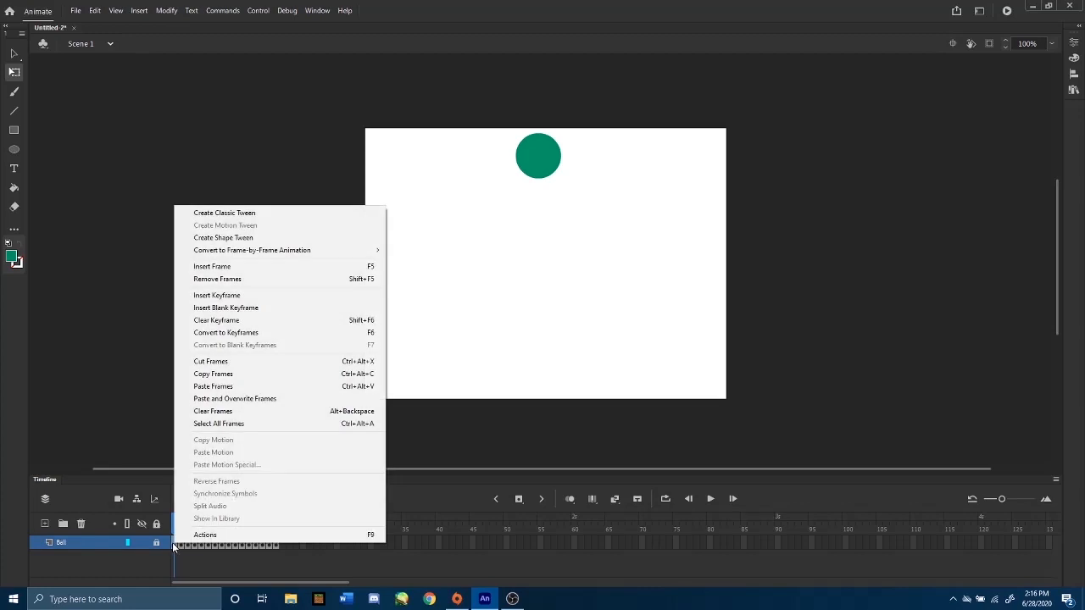
click(254, 269)
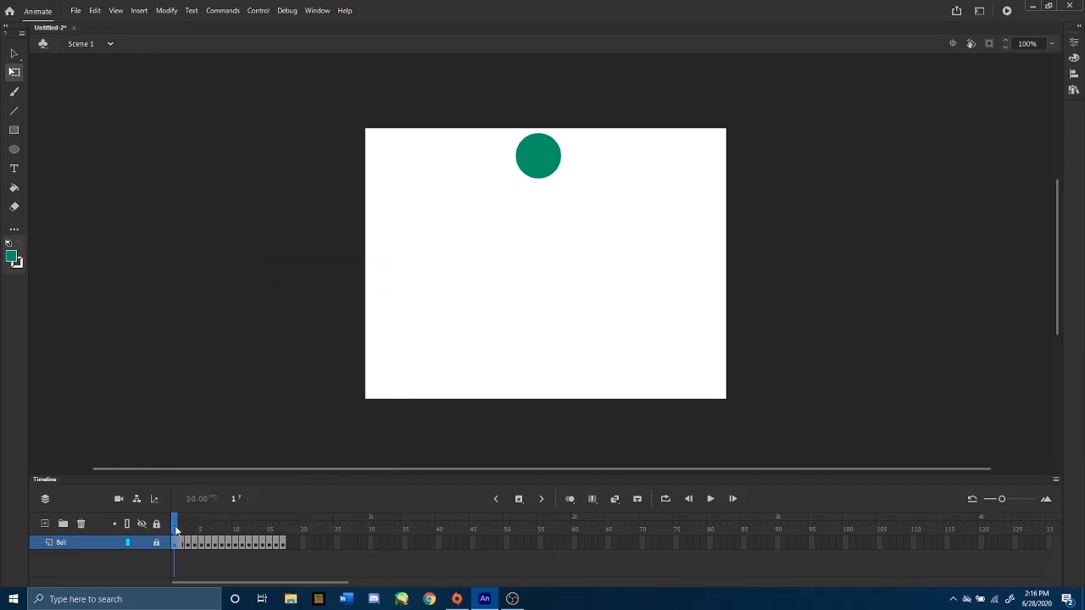
click(188, 544)
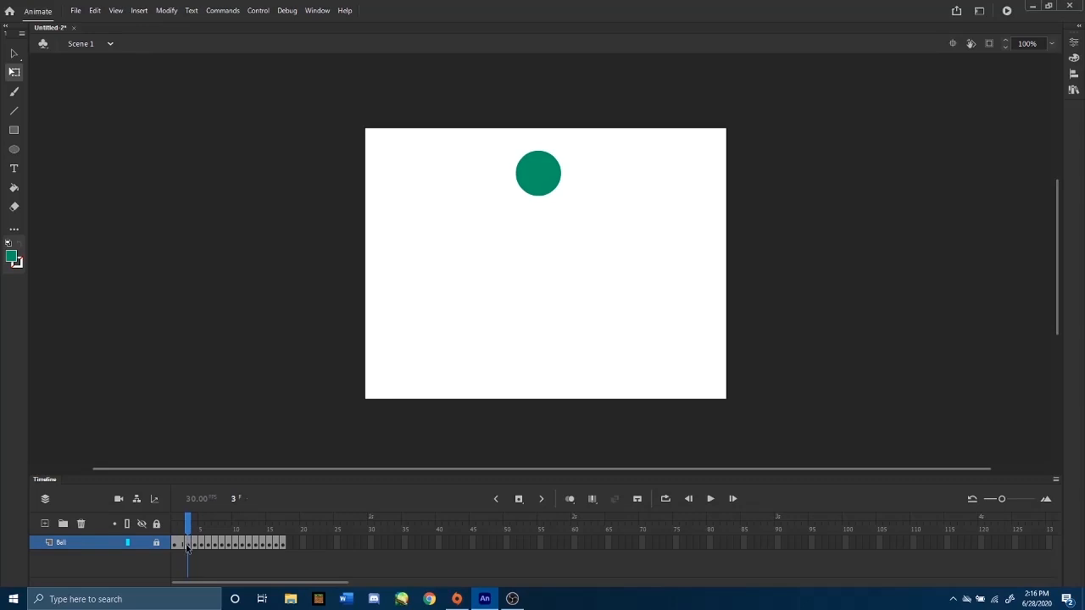
right_click(187, 545)
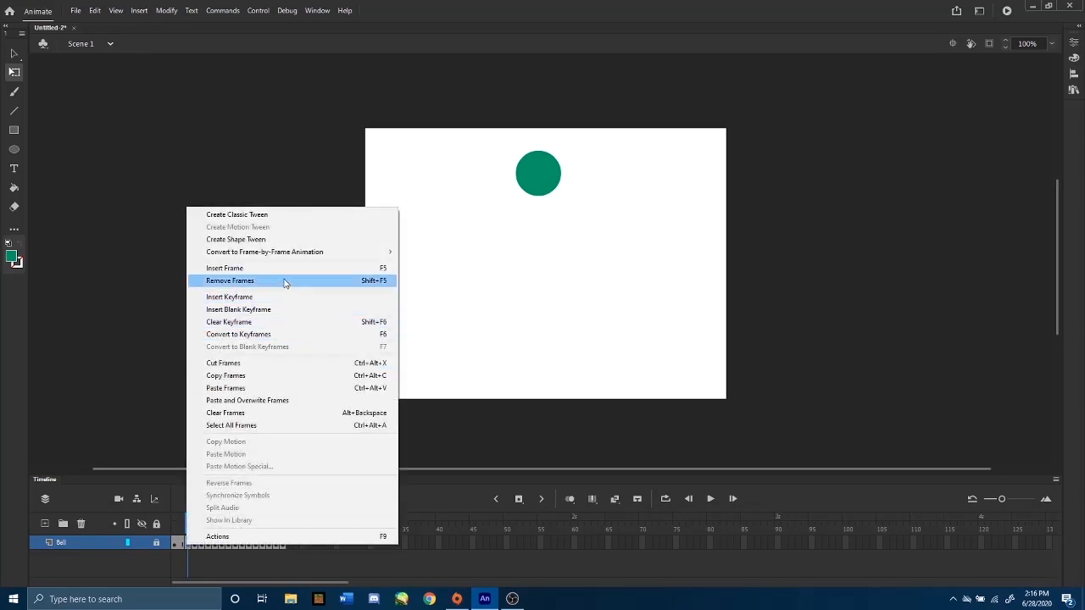
click(194, 558)
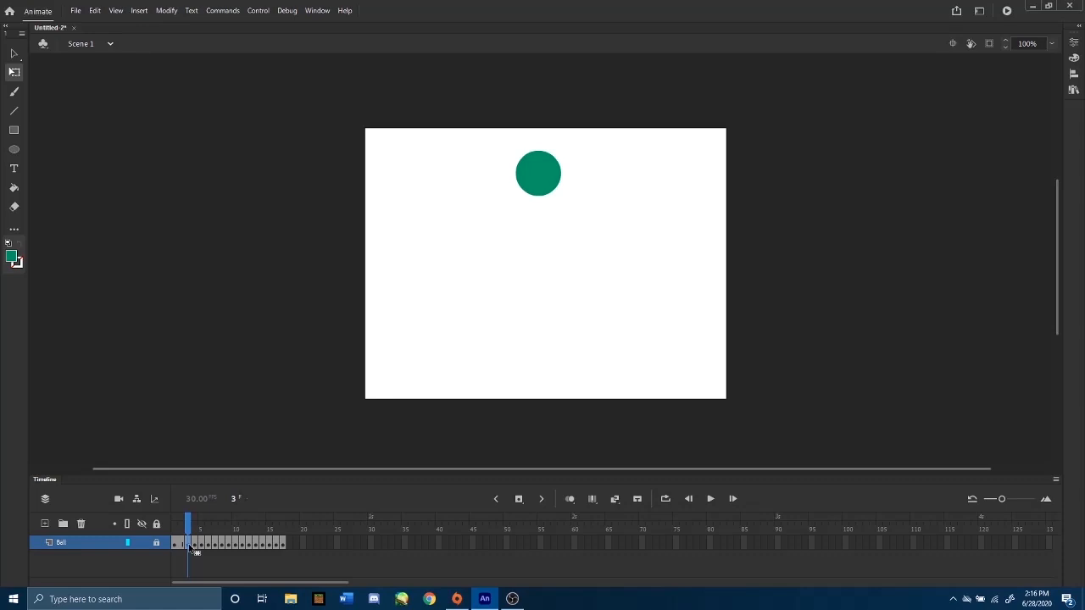
key(F5)
Insert an extra hold frame after the keyframes at frames 5 and 7 of the Ball layer
click(194, 547)
click(201, 547)
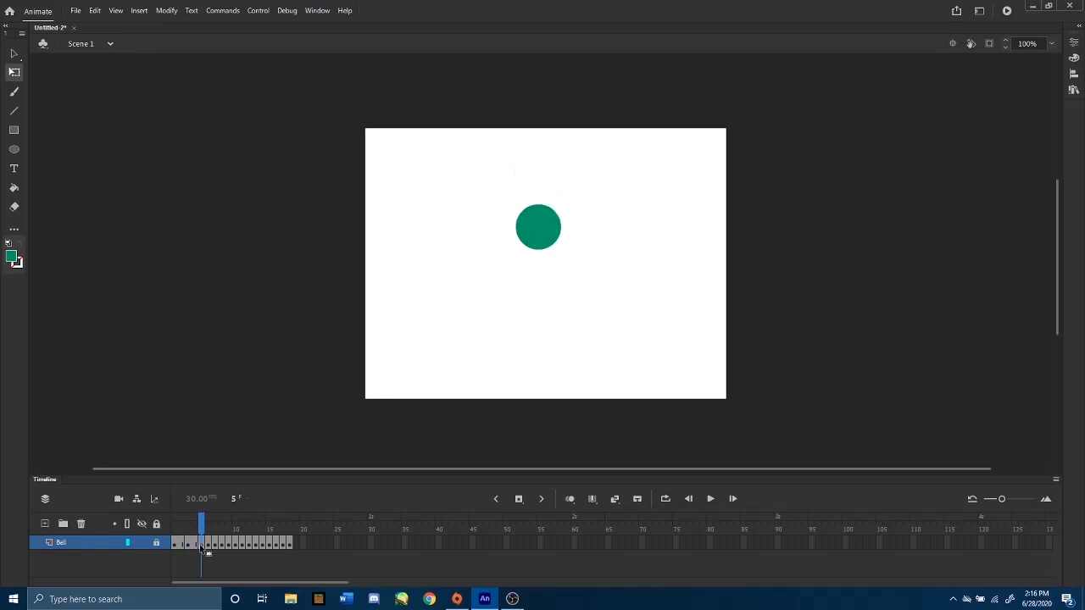
key(F5)
click(216, 547)
key(F5)
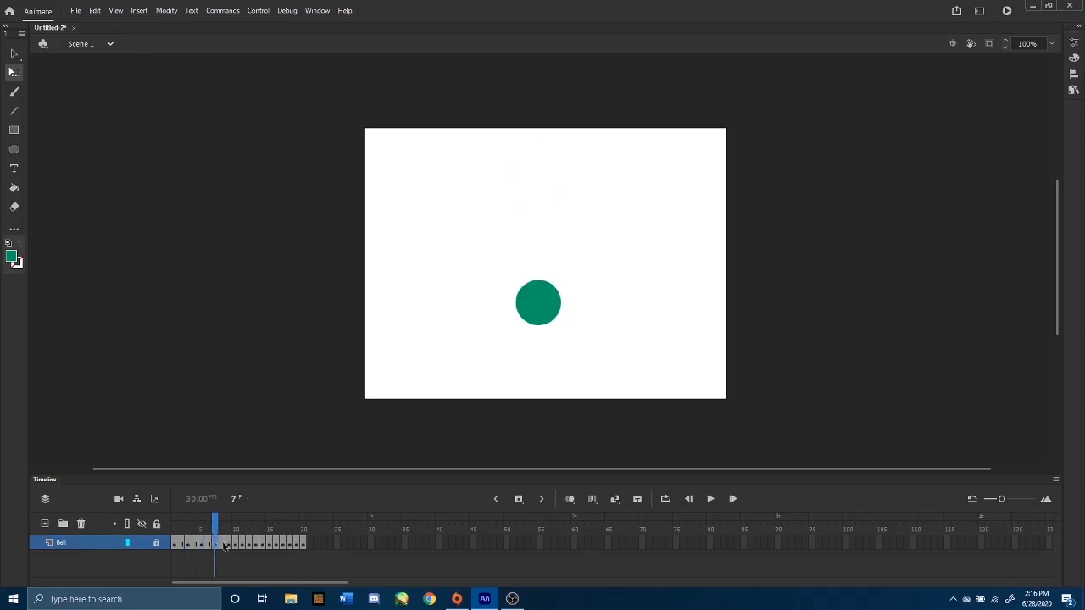
Insert one extra hold frame after each of the Ball layer's keyframes at frames 9, 11, 13 and 15
click(229, 547)
key(F5)
click(243, 547)
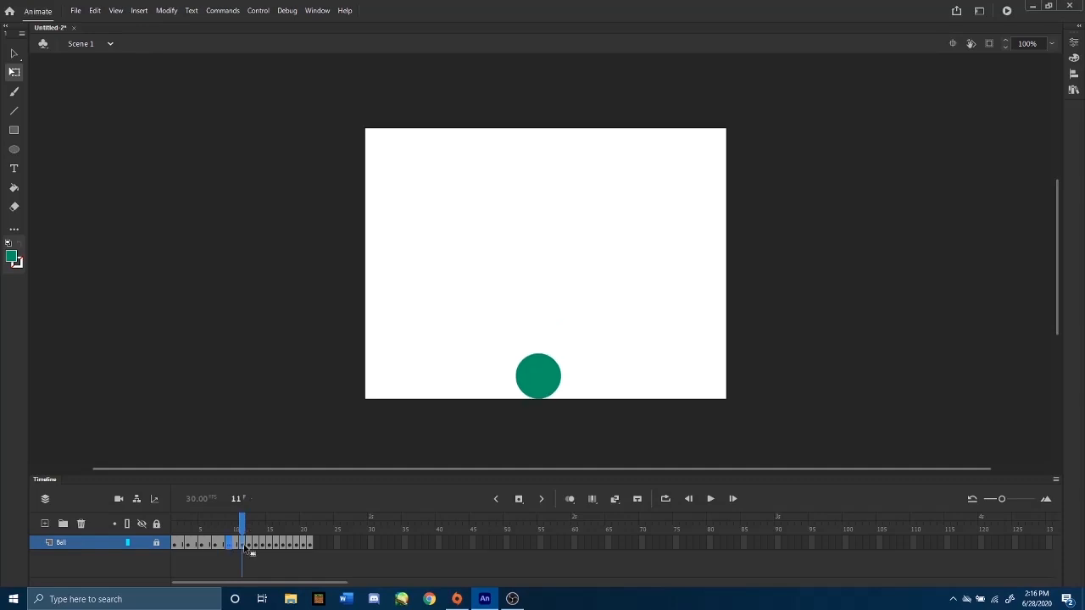
key(F5)
click(256, 547)
key(F5)
click(269, 547)
key(F5)
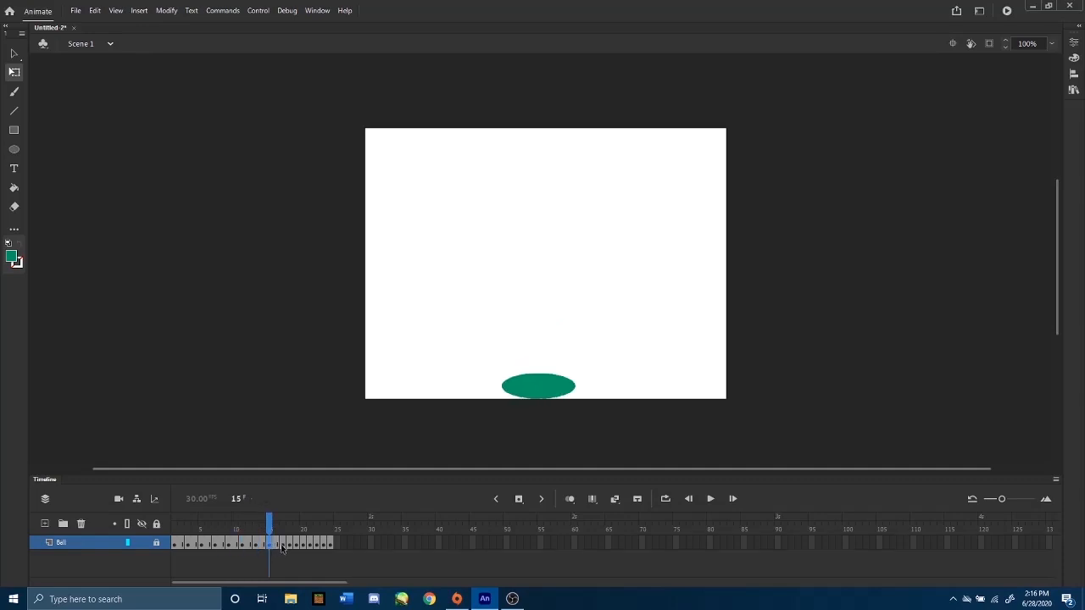
Extend the Ball layer's keyframes at frames 17, 19, 21, 23 and 25 by one hold frame each
click(290, 547)
key(F5)
click(285, 545)
key(F5)
click(310, 546)
key(F5)
click(324, 547)
key(F5)
click(338, 547)
key(F5)
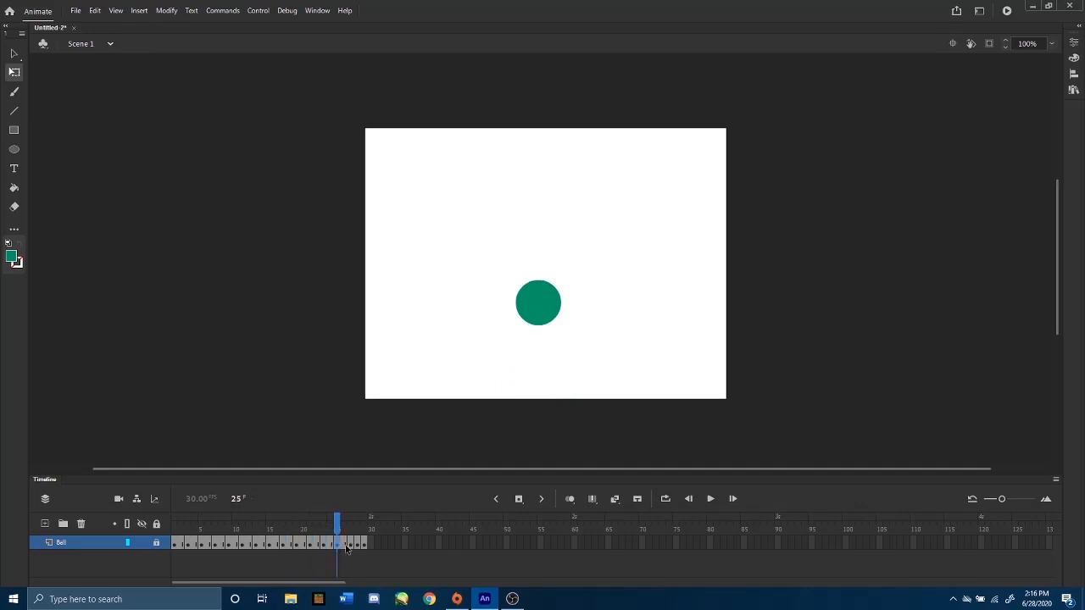
Add an extra hold frame to the last three ball positions, at frames 27, 29 and 31
click(351, 546)
key(F5)
click(364, 546)
key(F5)
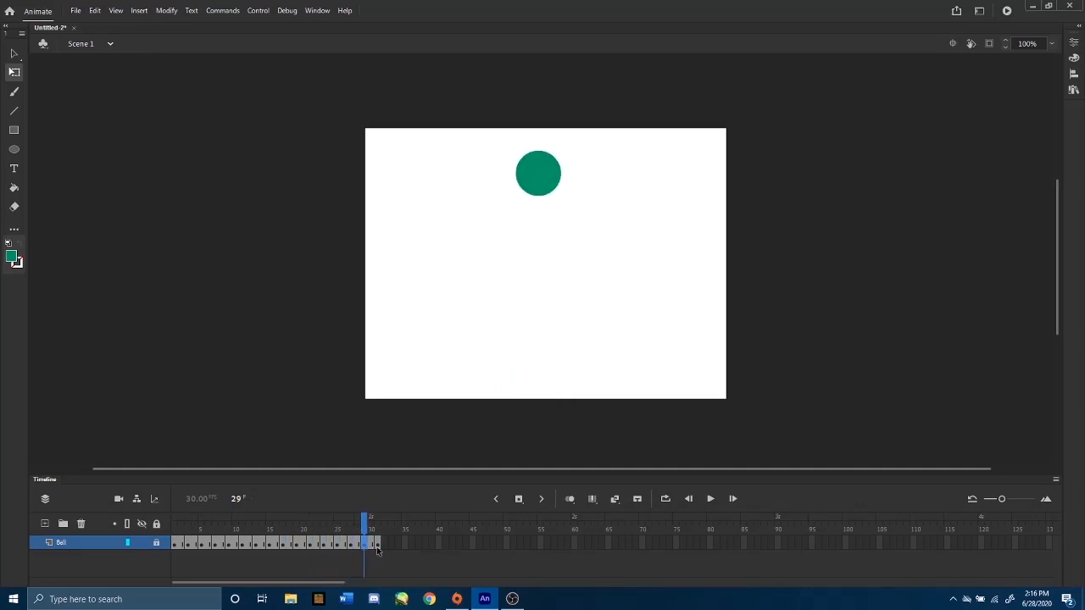
click(378, 547)
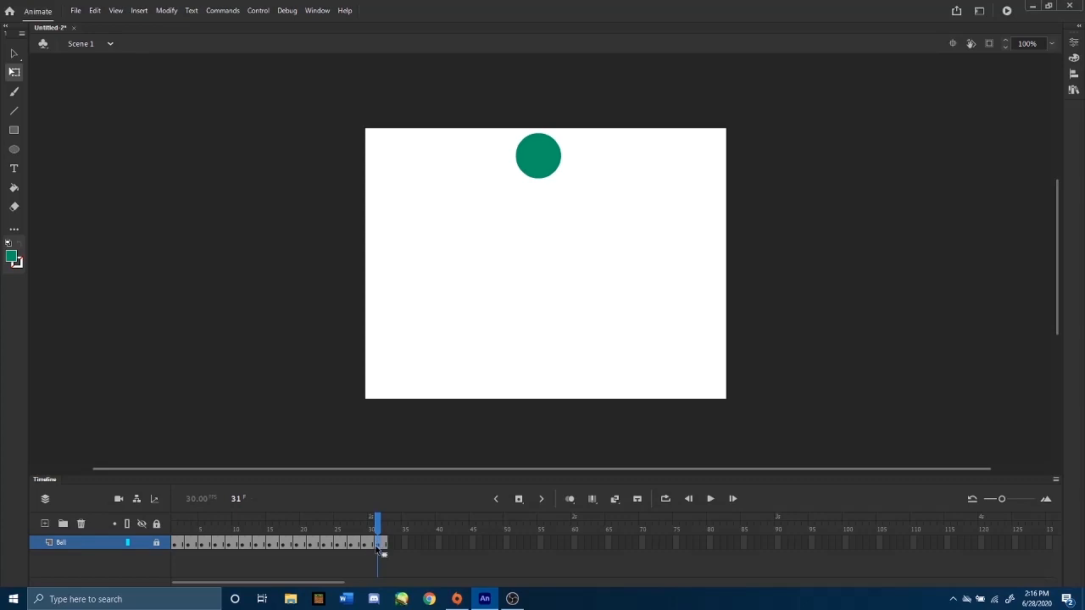
right_click(376, 552)
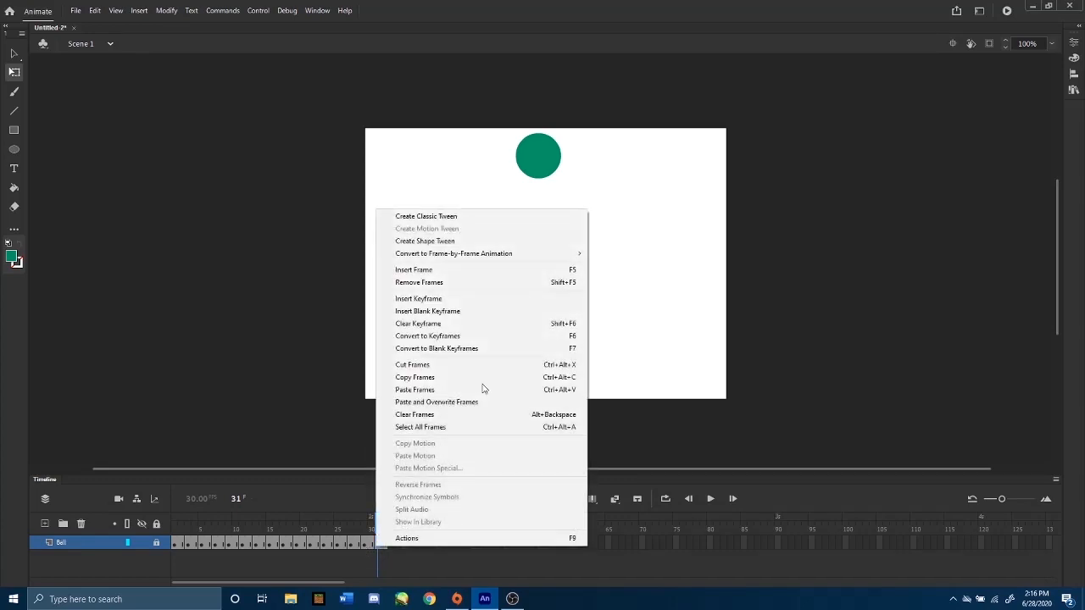
click(425, 560)
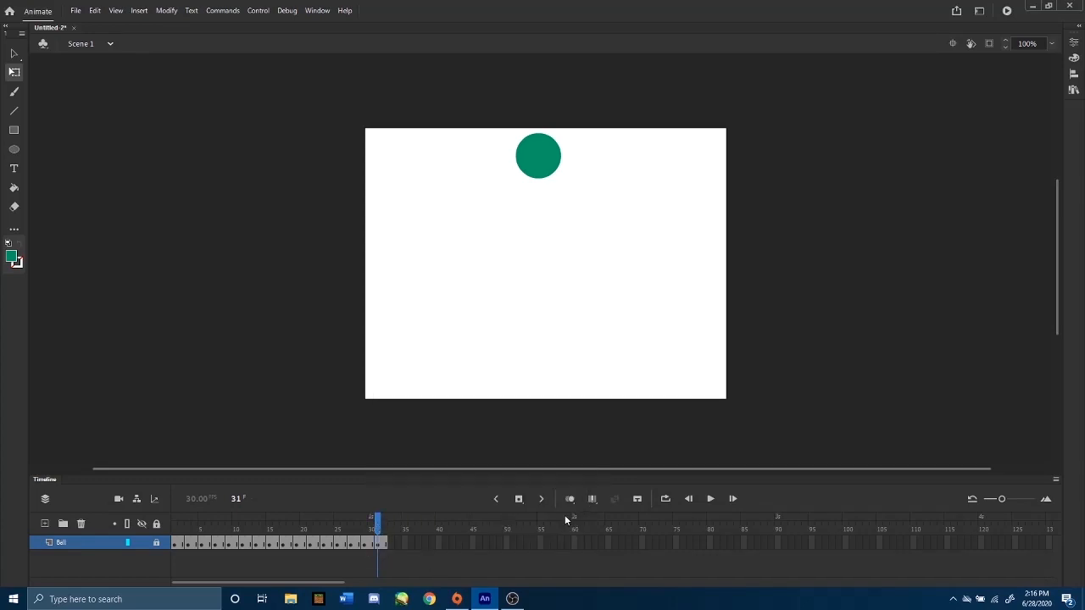
Turn on looping across the whole animation, frames 1 to 32, and play the slowed bounce
click(668, 505)
drag(362, 518, 156, 526)
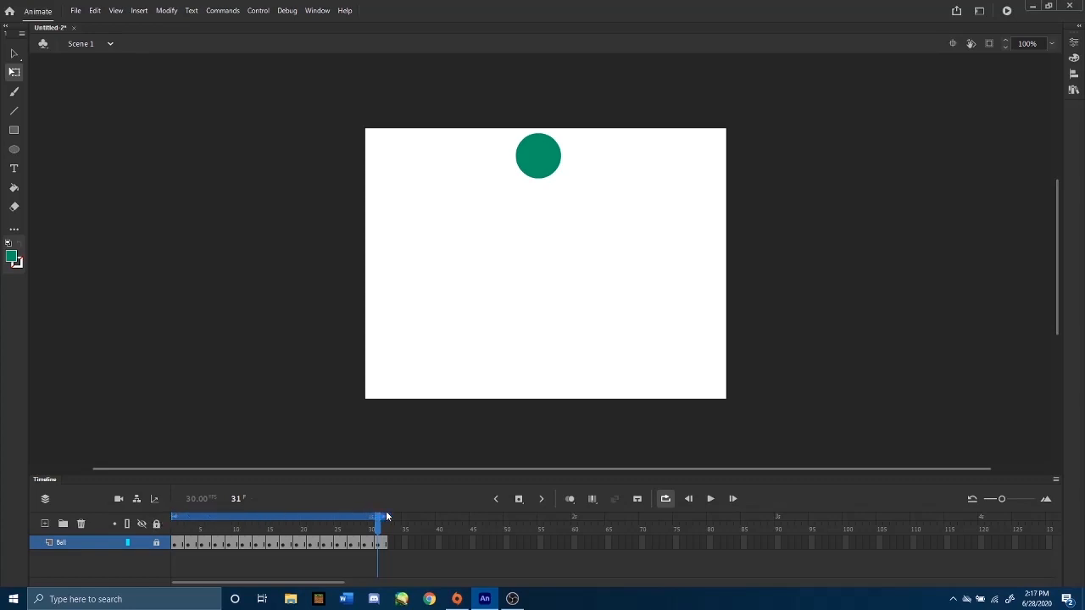
click(711, 500)
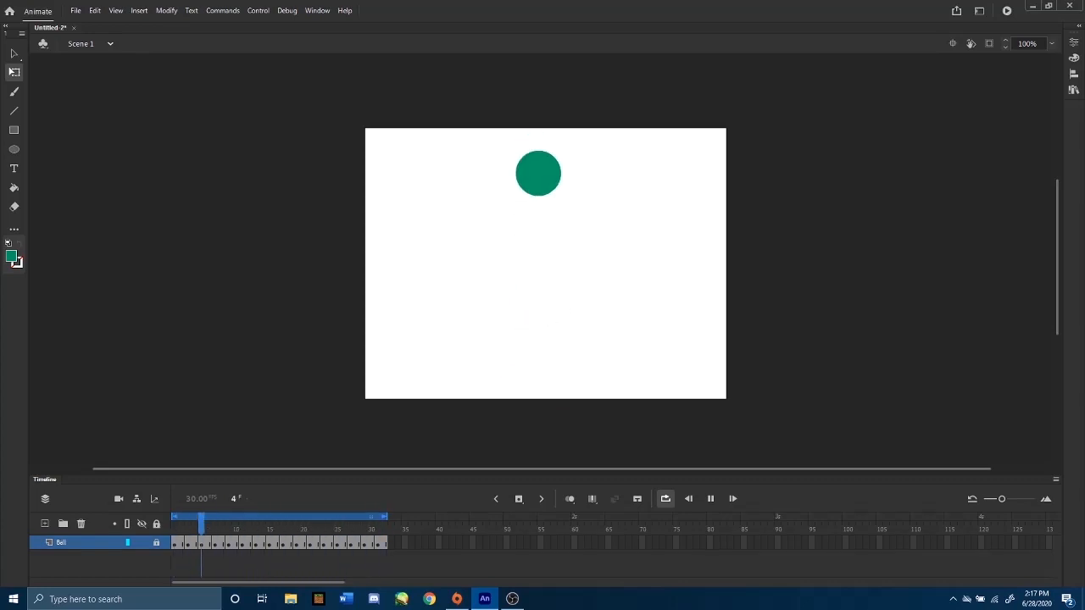
Turn looping off, stop the playback and return the playhead to frame 1
click(668, 498)
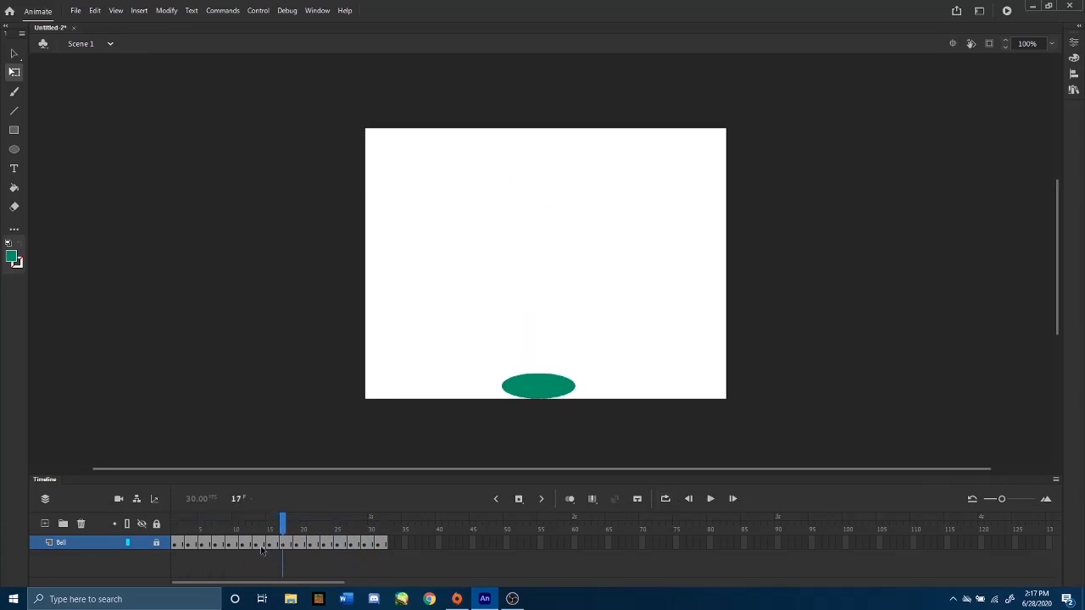
drag(283, 522, 136, 524)
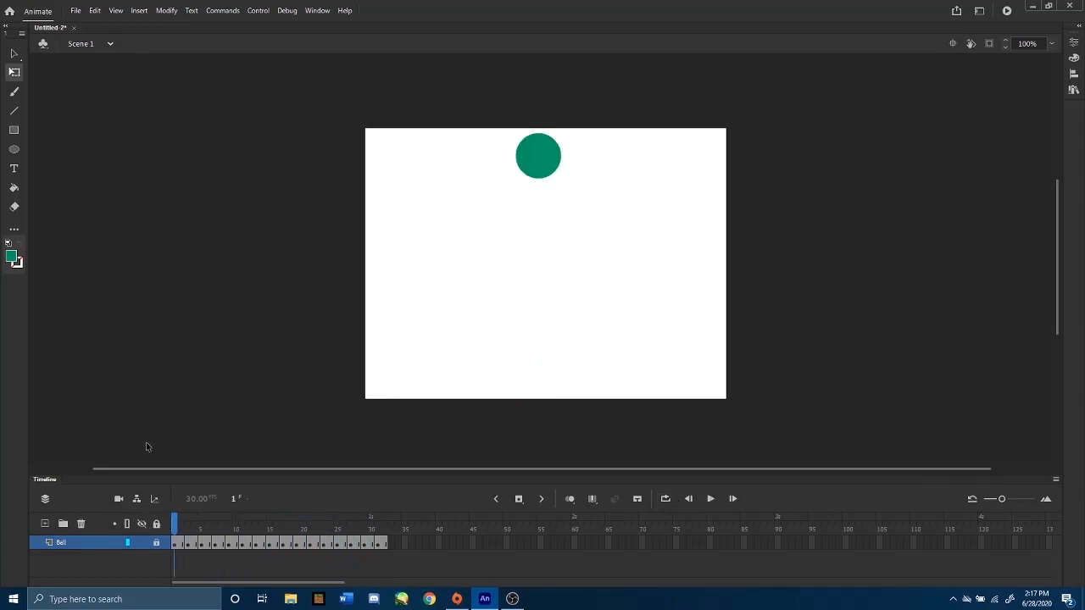